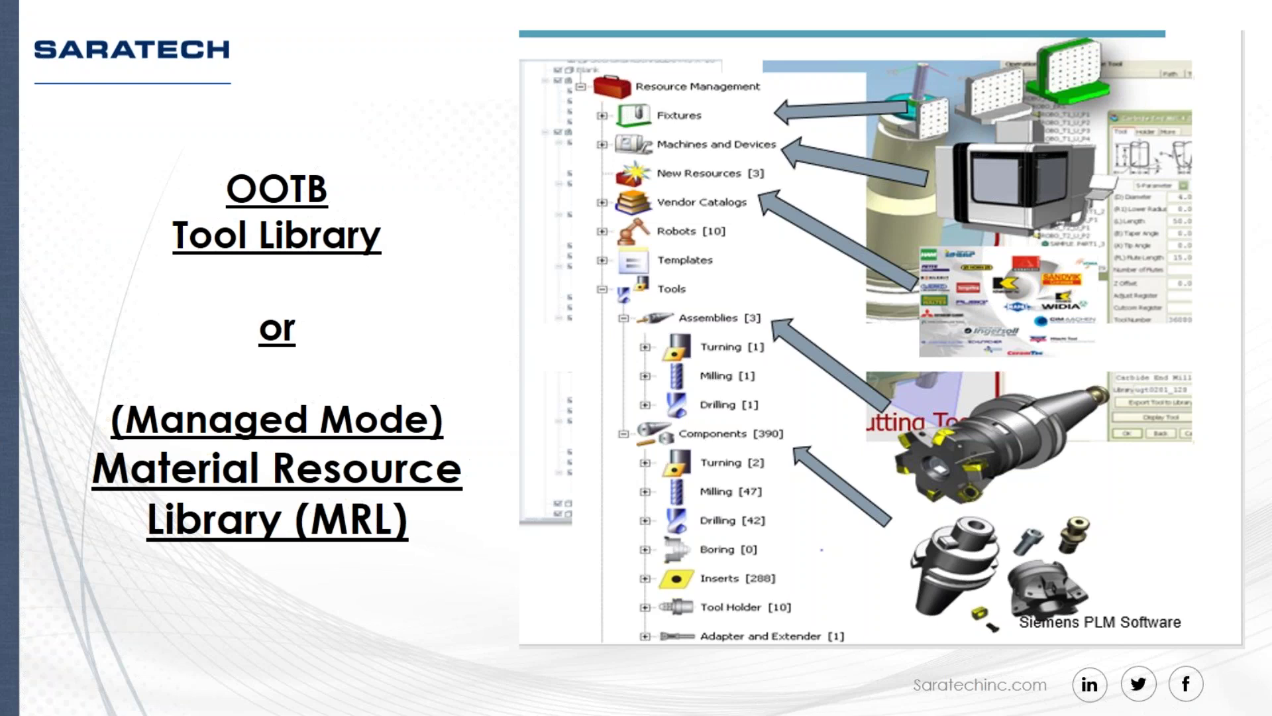
Step: Page back and forth from the OOTB Tool Library slide to the Machining Knowledge editor slide
{"action": "key", "text": "Right"}
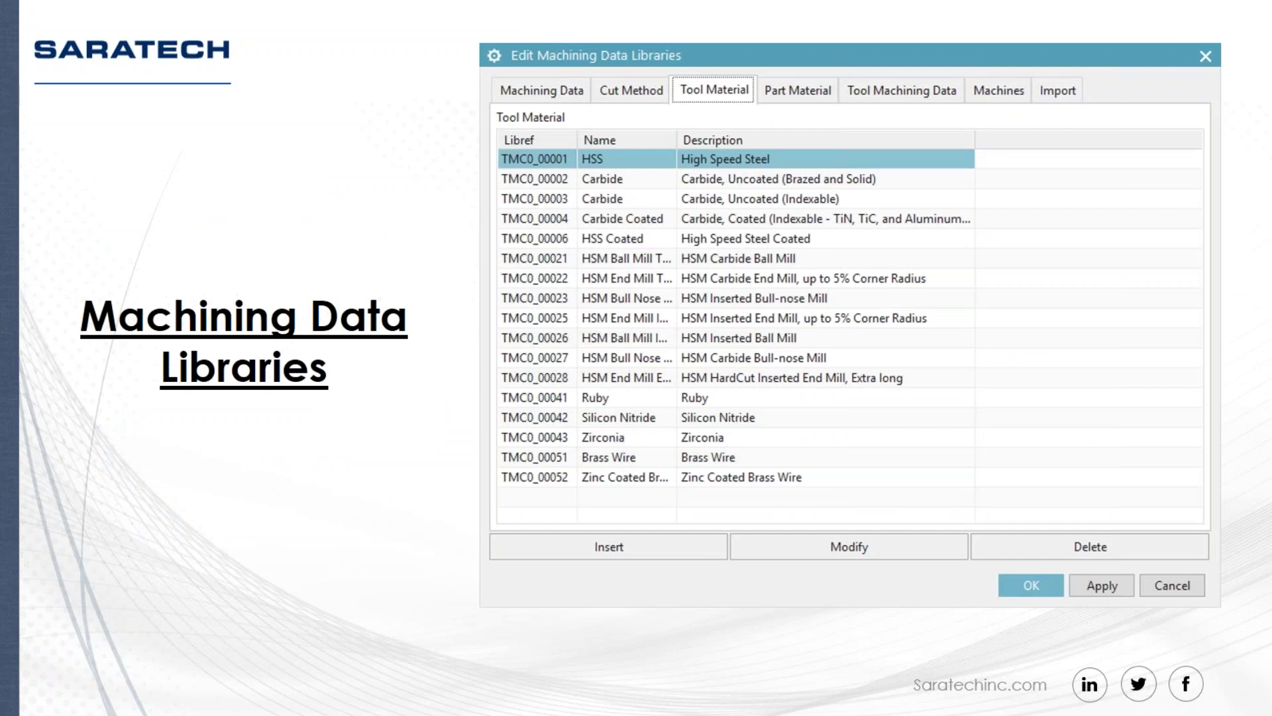
{"action": "key", "text": "Right"}
{"action": "key", "text": "Left"}
{"action": "key", "text": "Left"}
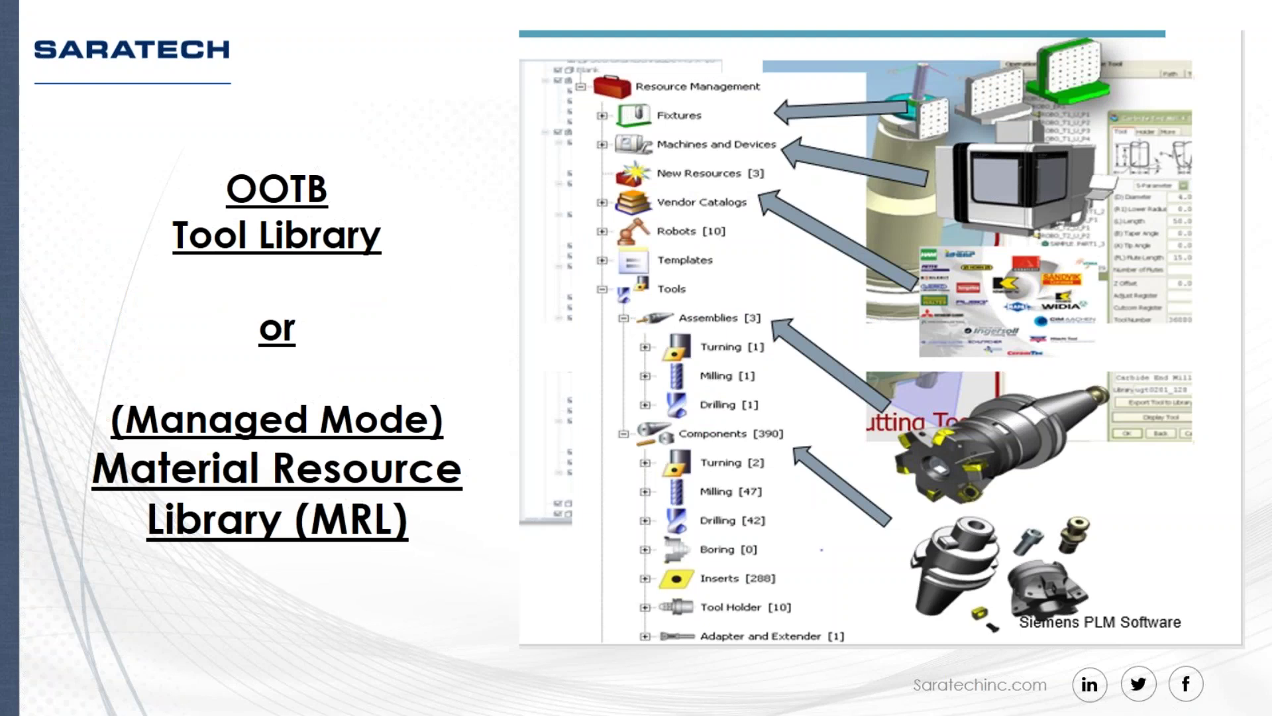
{"action": "key", "text": "Right"}
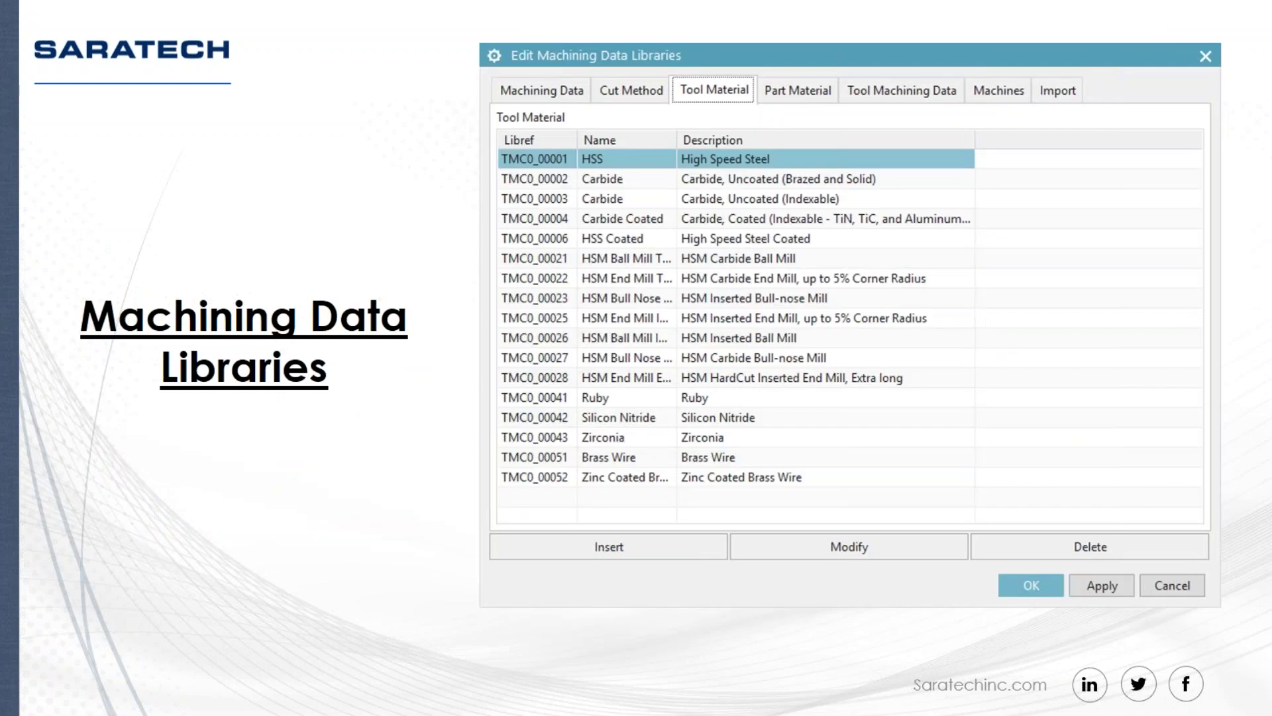
{"action": "key", "text": "Right"}
{"action": "key", "text": "Left"}
{"action": "key", "text": "Right"}
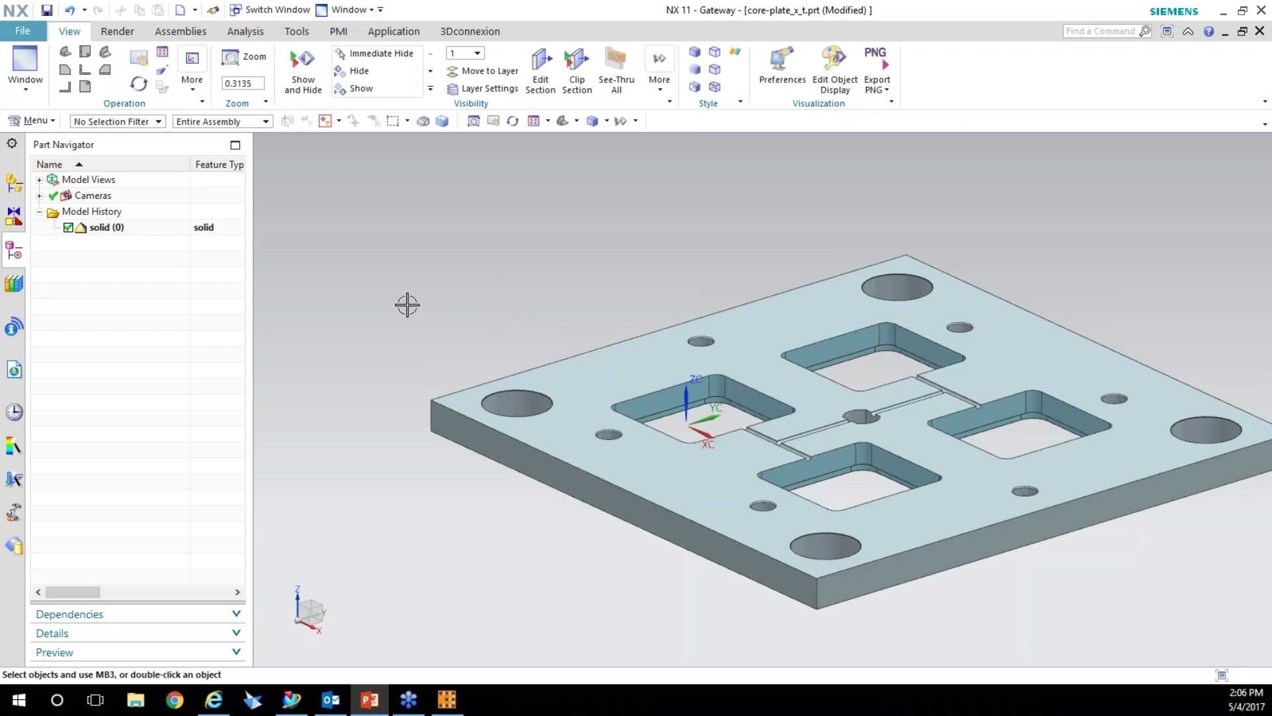
{"action": "middle_click_drag", "start_coordinate": [548, 312], "coordinate": [454, 239]}
{"action": "scroll", "coordinate": [450, 239], "scroll_direction": "up", "scroll_amount": 2}
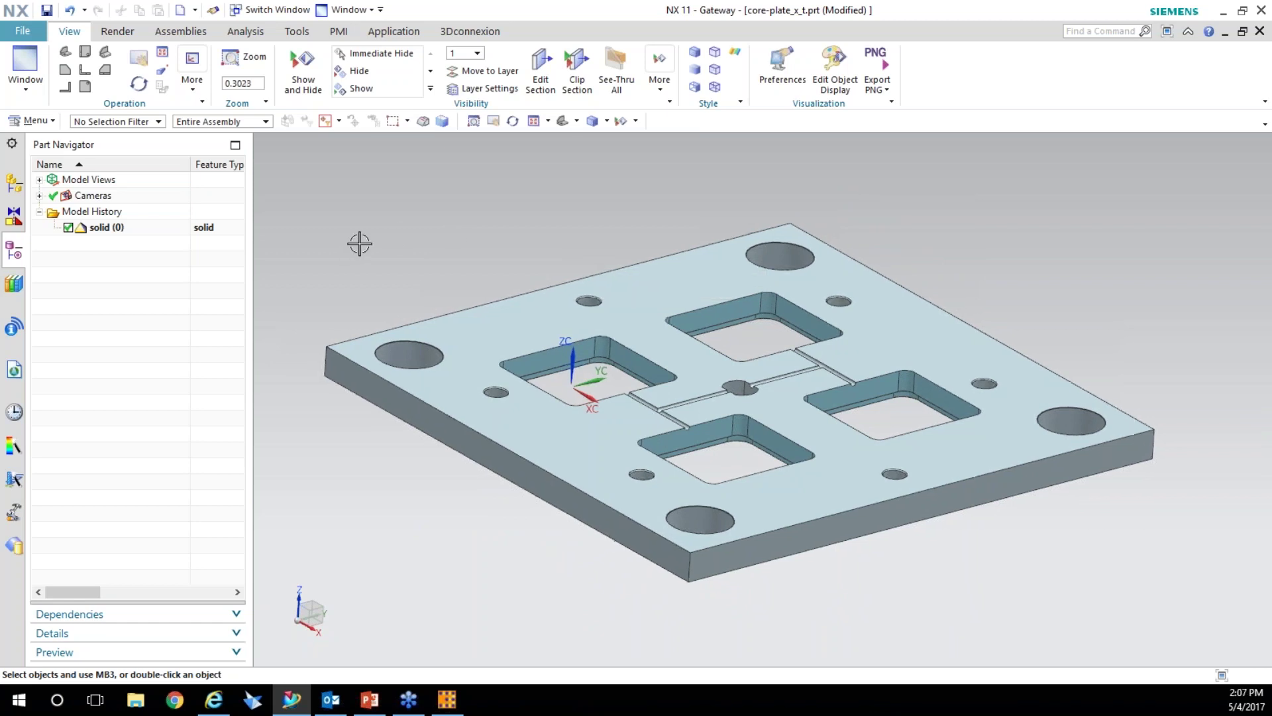
Step: Create the manufacturing setup part core-plate_x_t_setup_1.prt from the General Setup template
{"action": "left_click", "coordinate": [18, 33]}
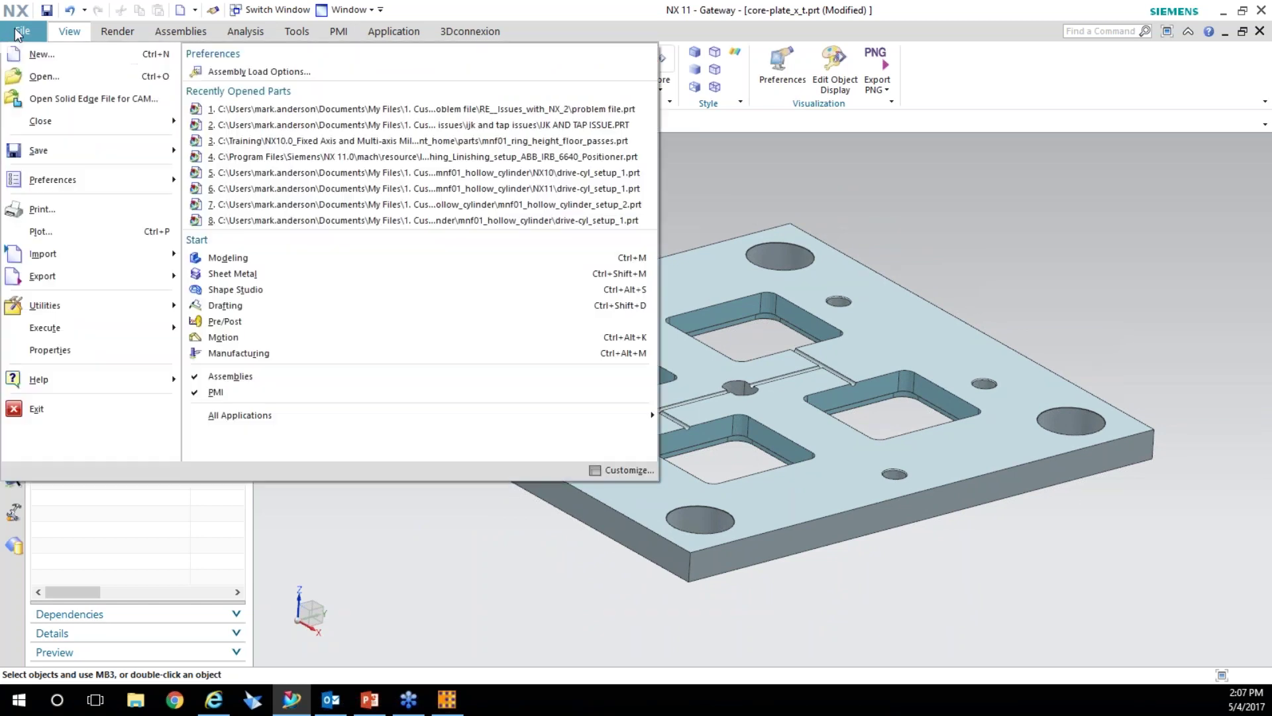
{"action": "left_click", "coordinate": [47, 55]}
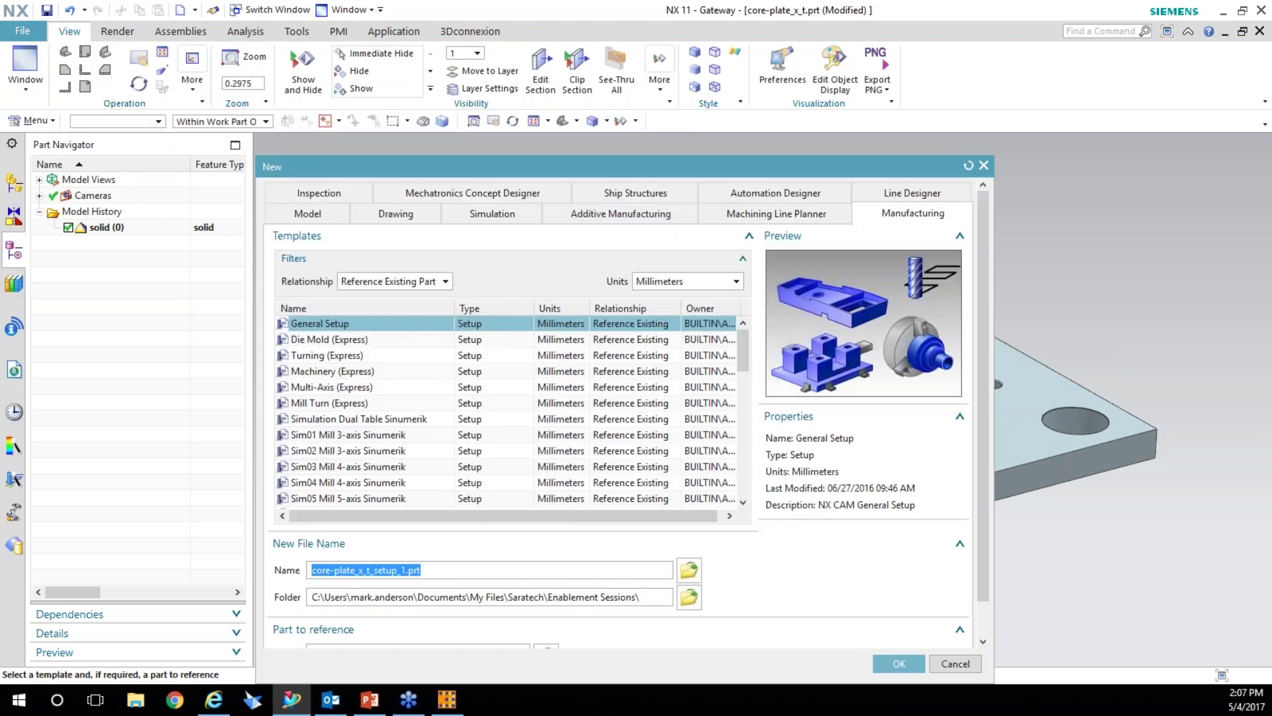
{"action": "left_click_drag", "start_coordinate": [707, 170], "coordinate": [705, 140]}
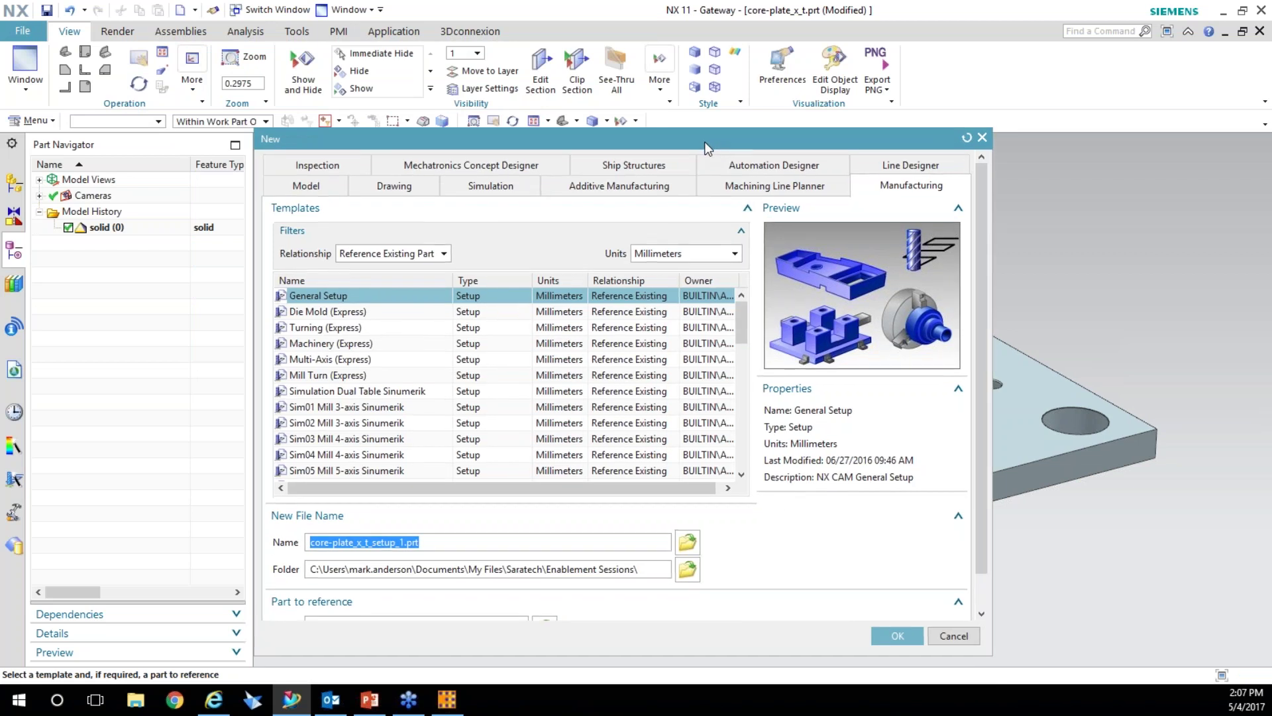
{"action": "left_click", "coordinate": [898, 636]}
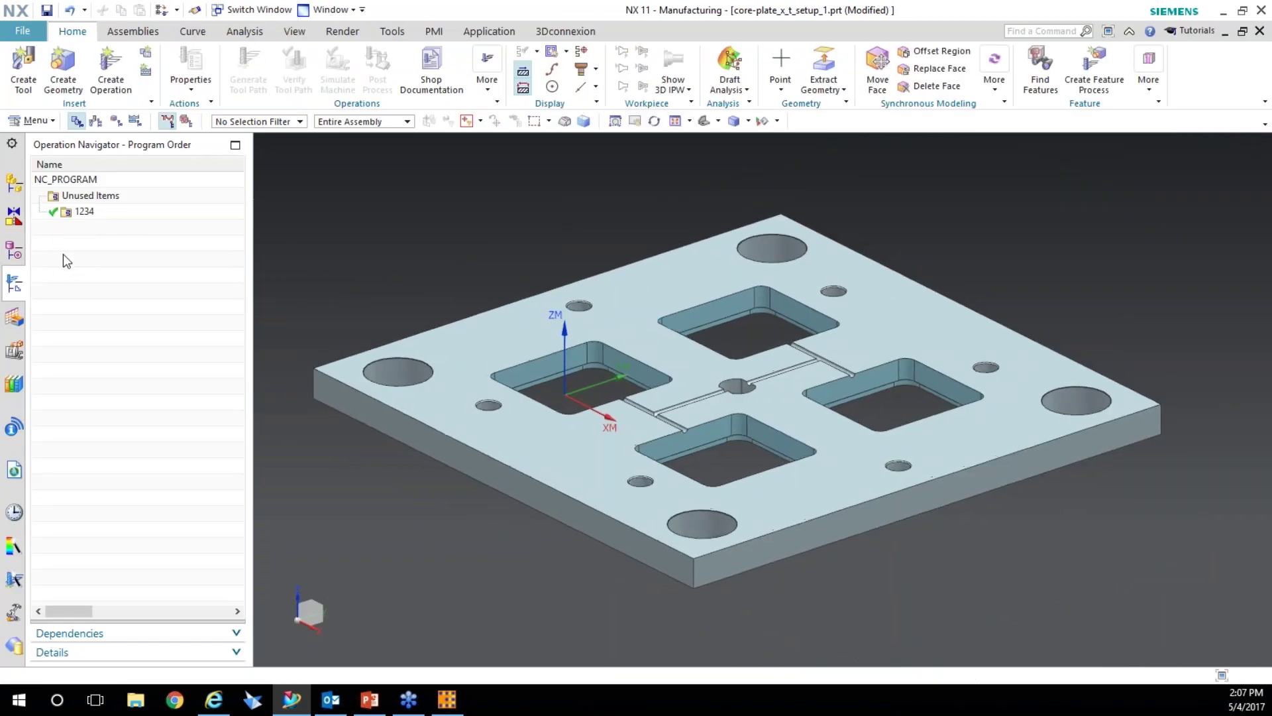
{"action": "left_click", "coordinate": [115, 120]}
Step: Open the WORKPIECE settings and specify the core plate as the part geometry
{"action": "left_click", "coordinate": [39, 212]}
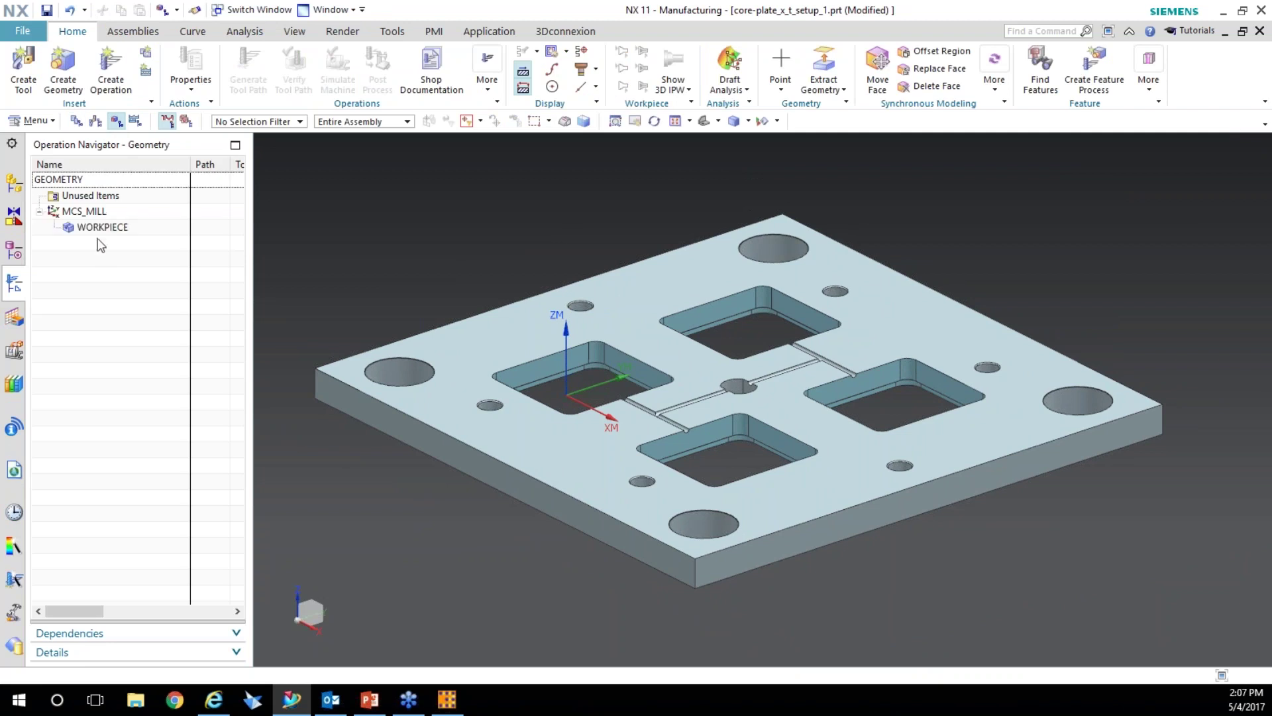
{"action": "double_click", "coordinate": [99, 228]}
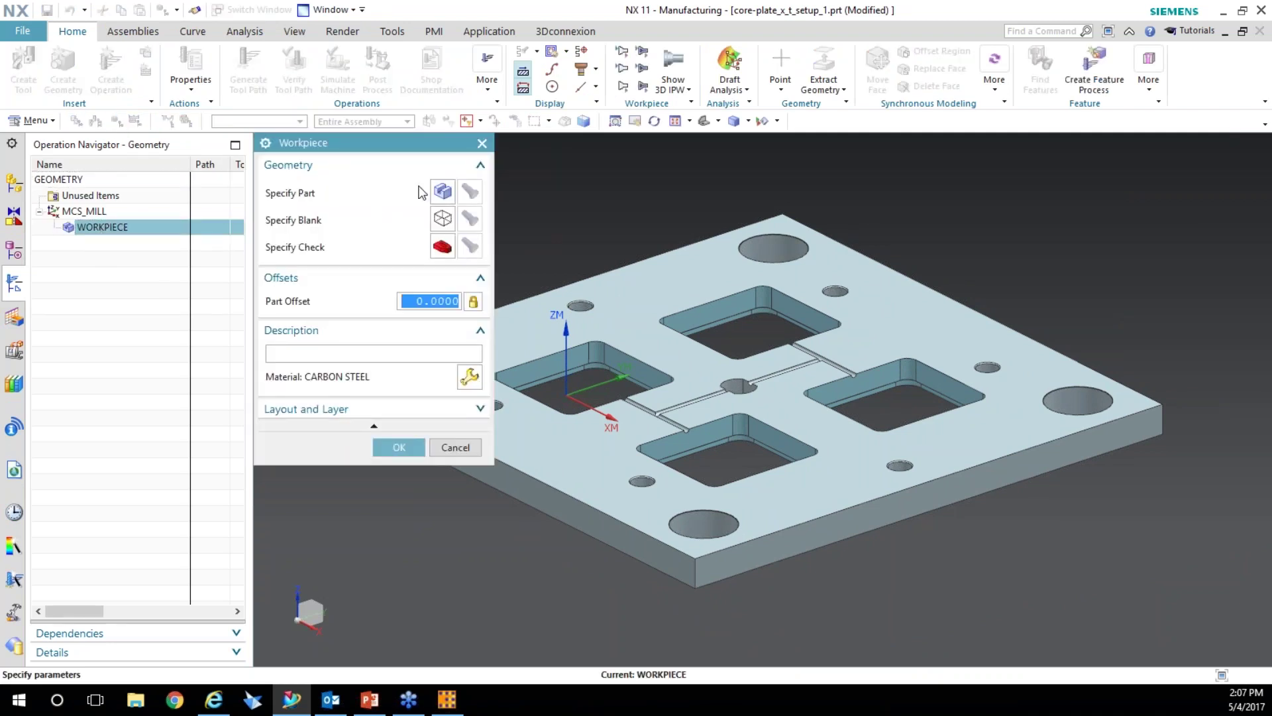
{"action": "left_click", "coordinate": [441, 190]}
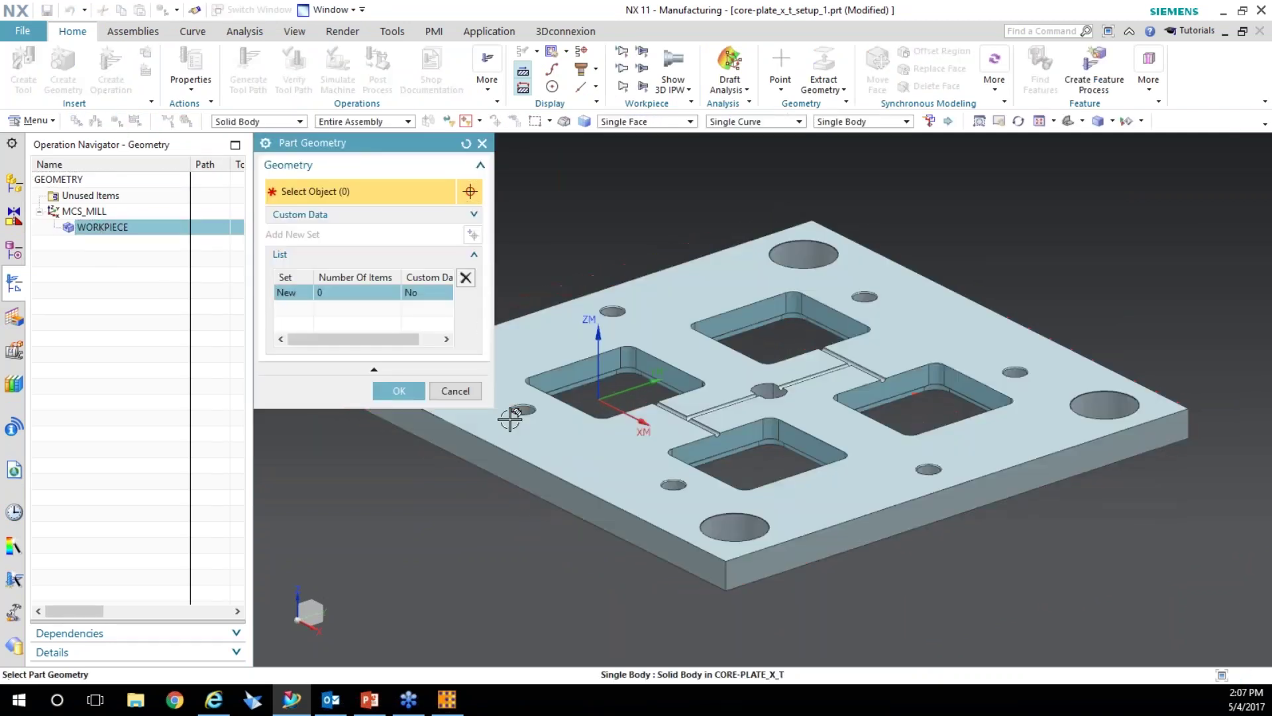
{"action": "left_click", "coordinate": [510, 417]}
{"action": "left_click", "coordinate": [399, 413]}
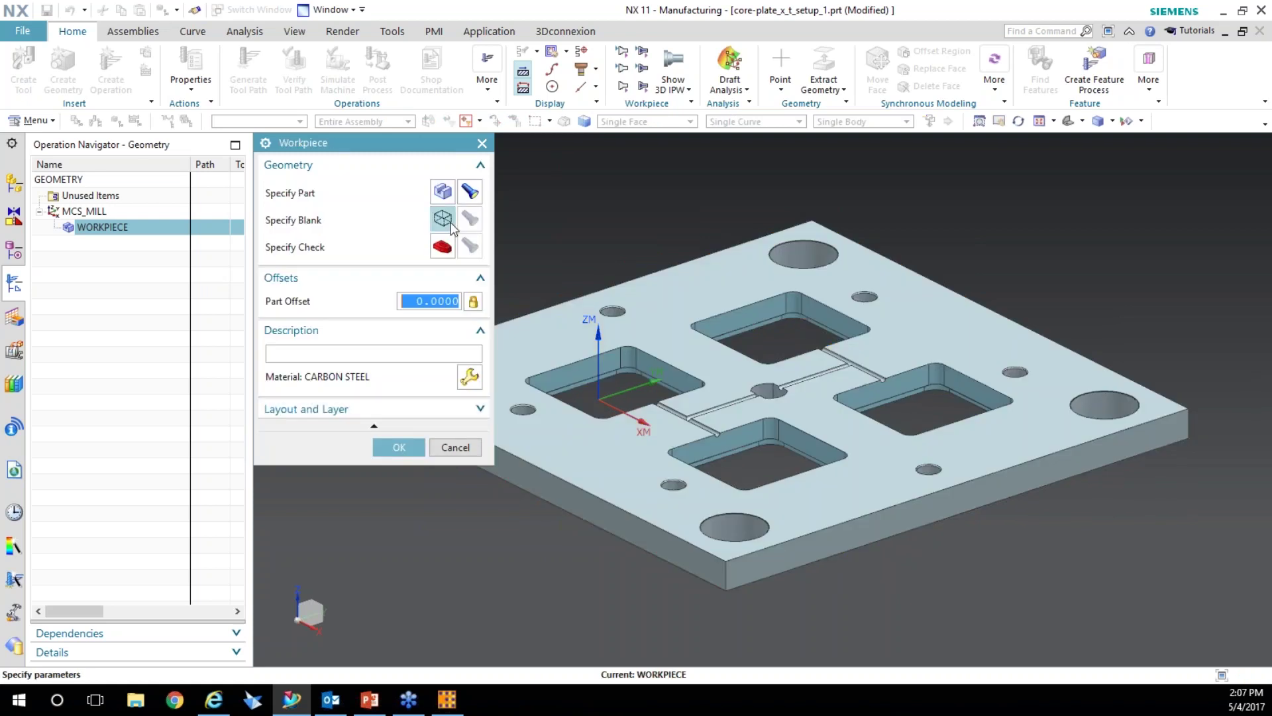
Step: Define the blank as a bounding block extended 5 in ZM+, and confirm the workpiece
{"action": "left_click", "coordinate": [444, 219]}
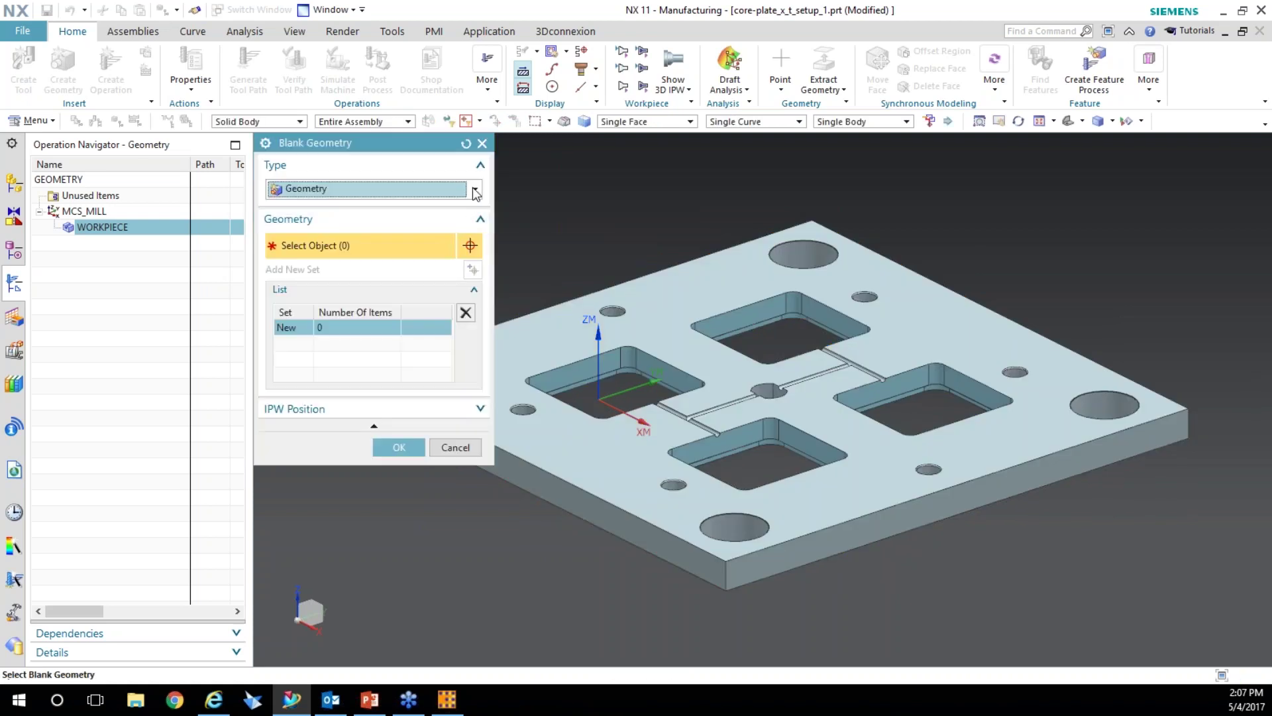
{"action": "left_click", "coordinate": [474, 190]}
{"action": "left_click", "coordinate": [426, 240]}
{"action": "left_click", "coordinate": [435, 307]}
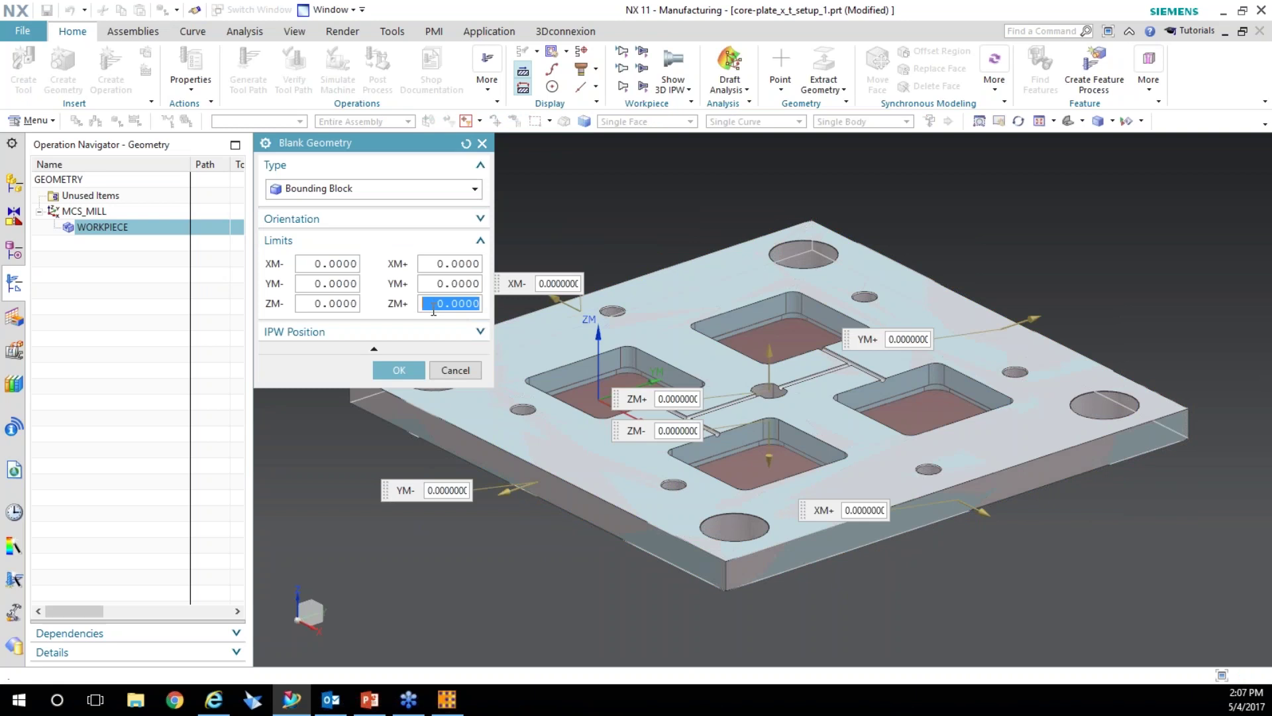
{"action": "type", "text": "5"}
{"action": "key", "text": "Return"}
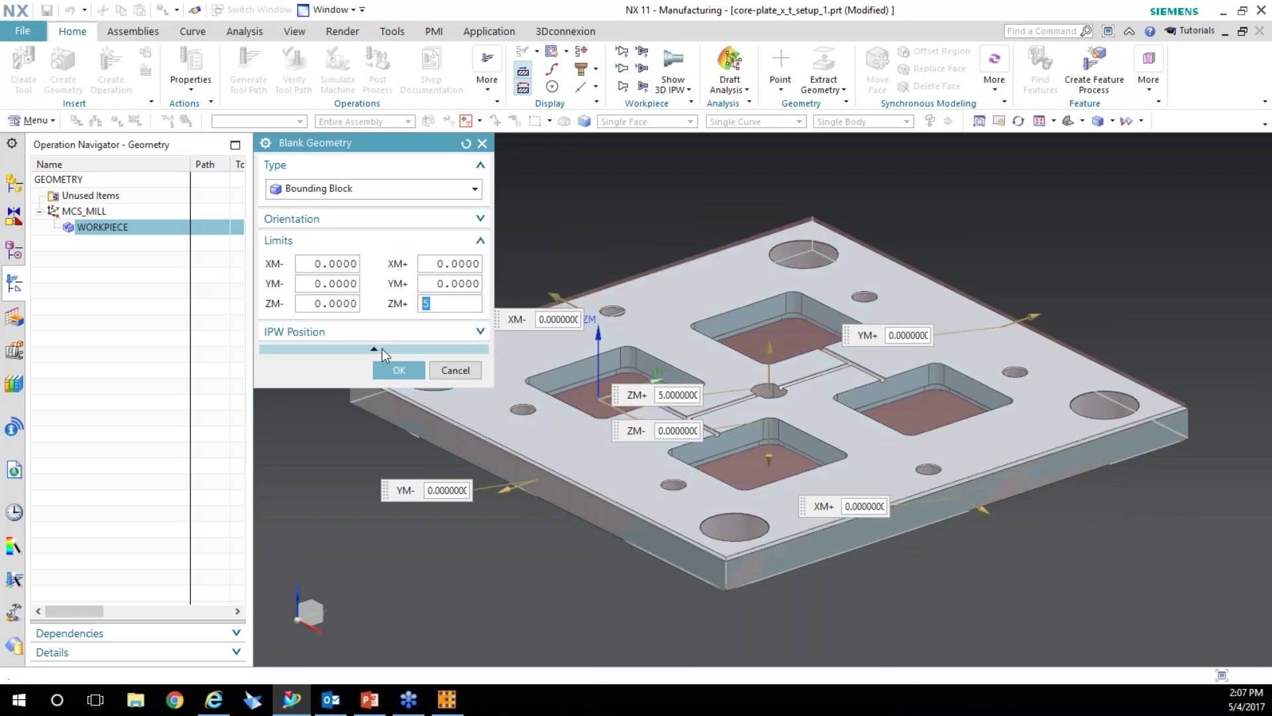
{"action": "left_click", "coordinate": [399, 370]}
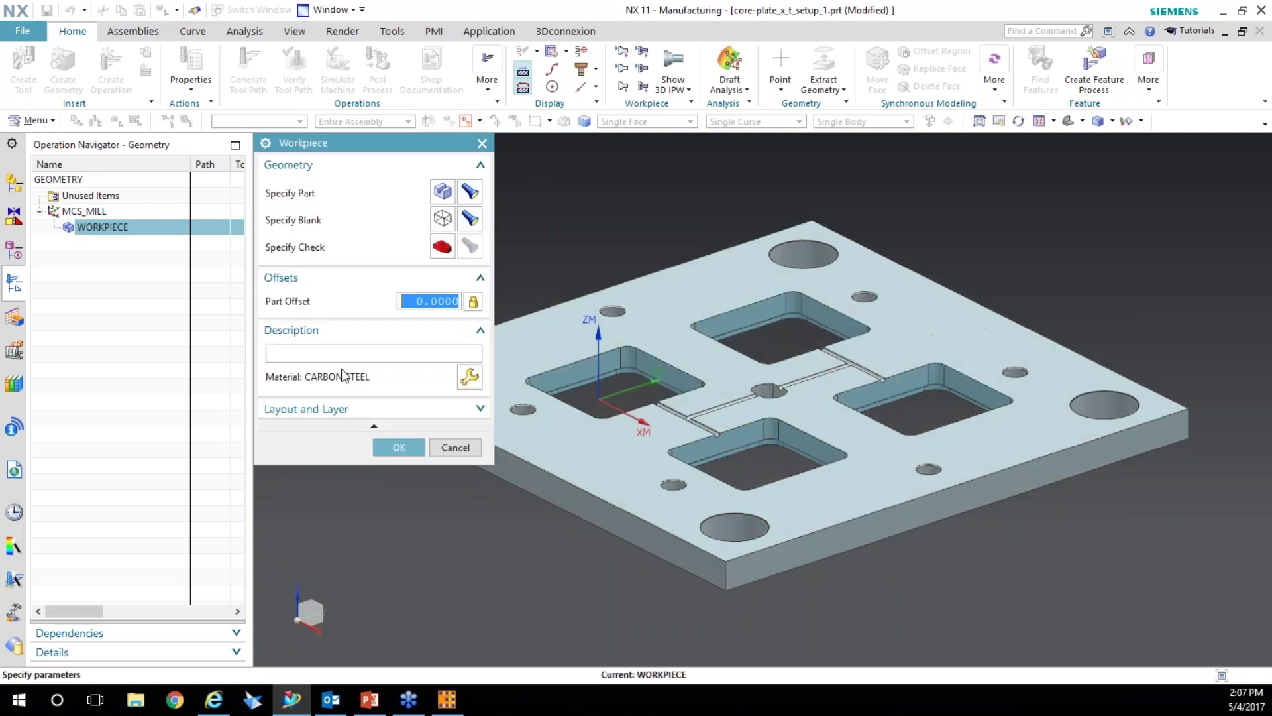
{"action": "left_click", "coordinate": [399, 447]}
{"action": "middle_click_drag", "start_coordinate": [350, 401], "coordinate": [427, 418], "text": "shift"}
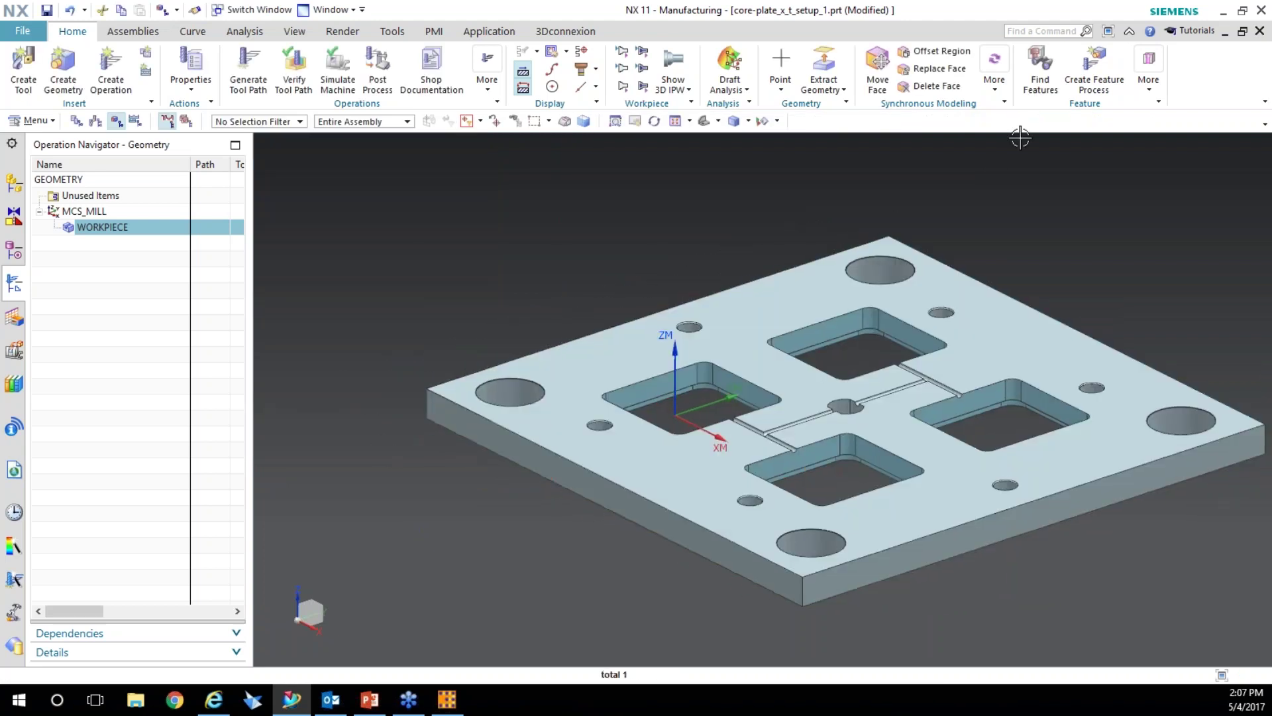
Step: Run parametric feature recognition on the workpiece for all feature types along +Z
{"action": "left_click", "coordinate": [1037, 83]}
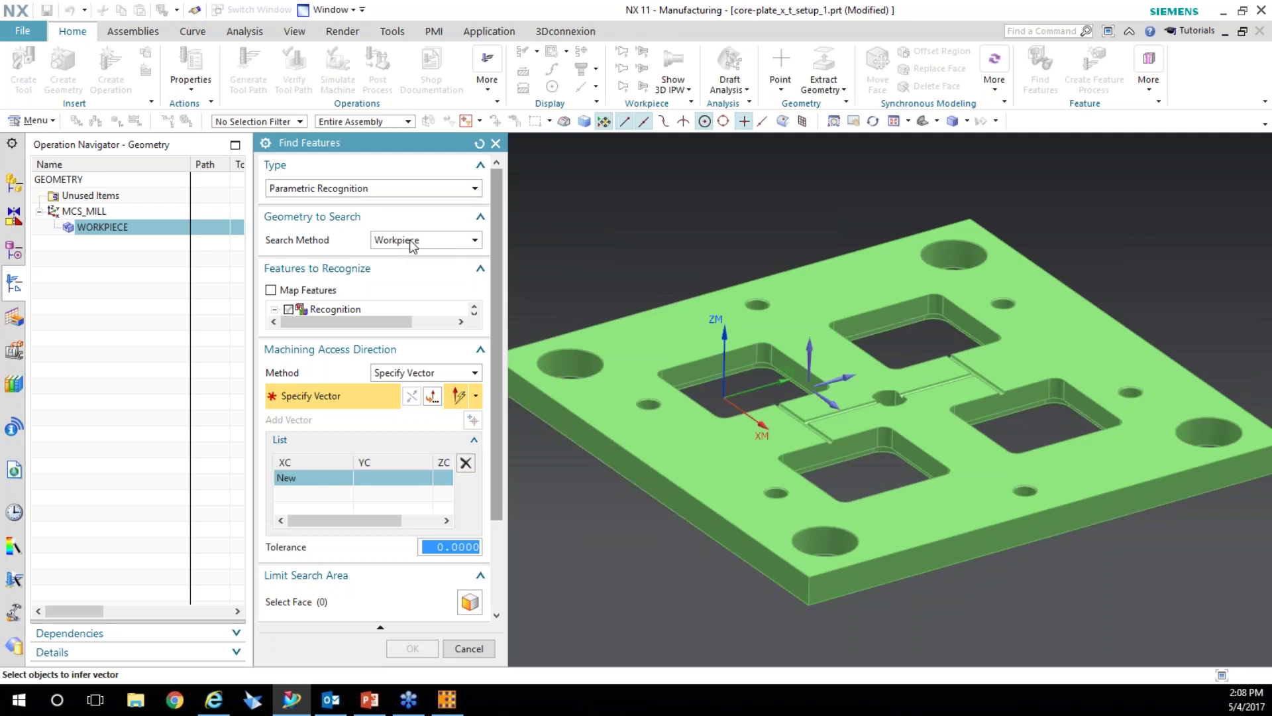
{"action": "left_click", "coordinate": [289, 310]}
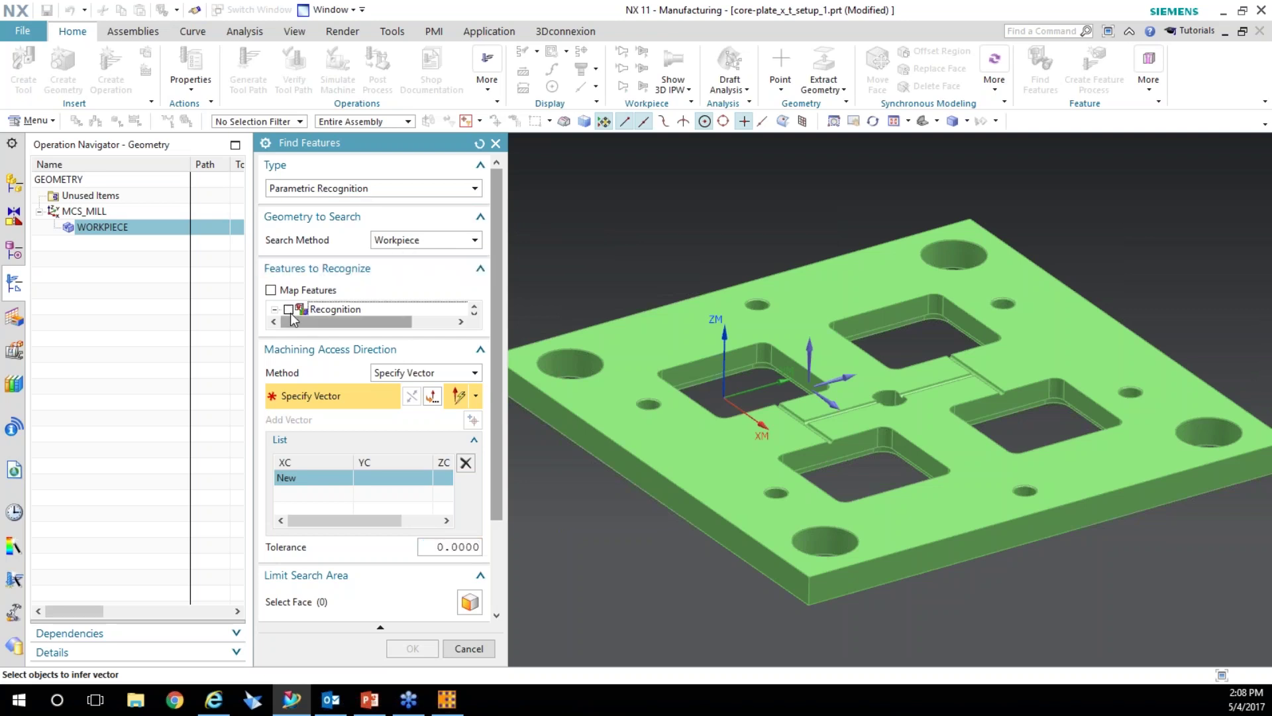
{"action": "left_click", "coordinate": [290, 311]}
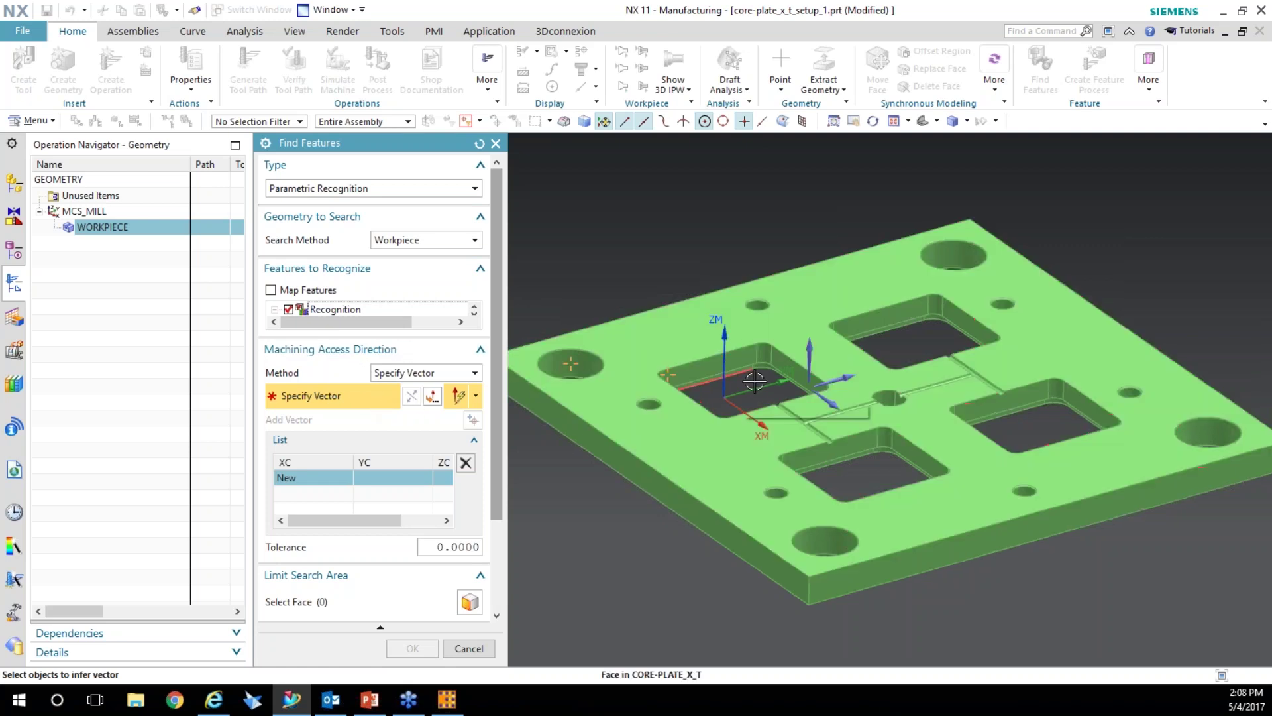
{"action": "left_click", "coordinate": [810, 346]}
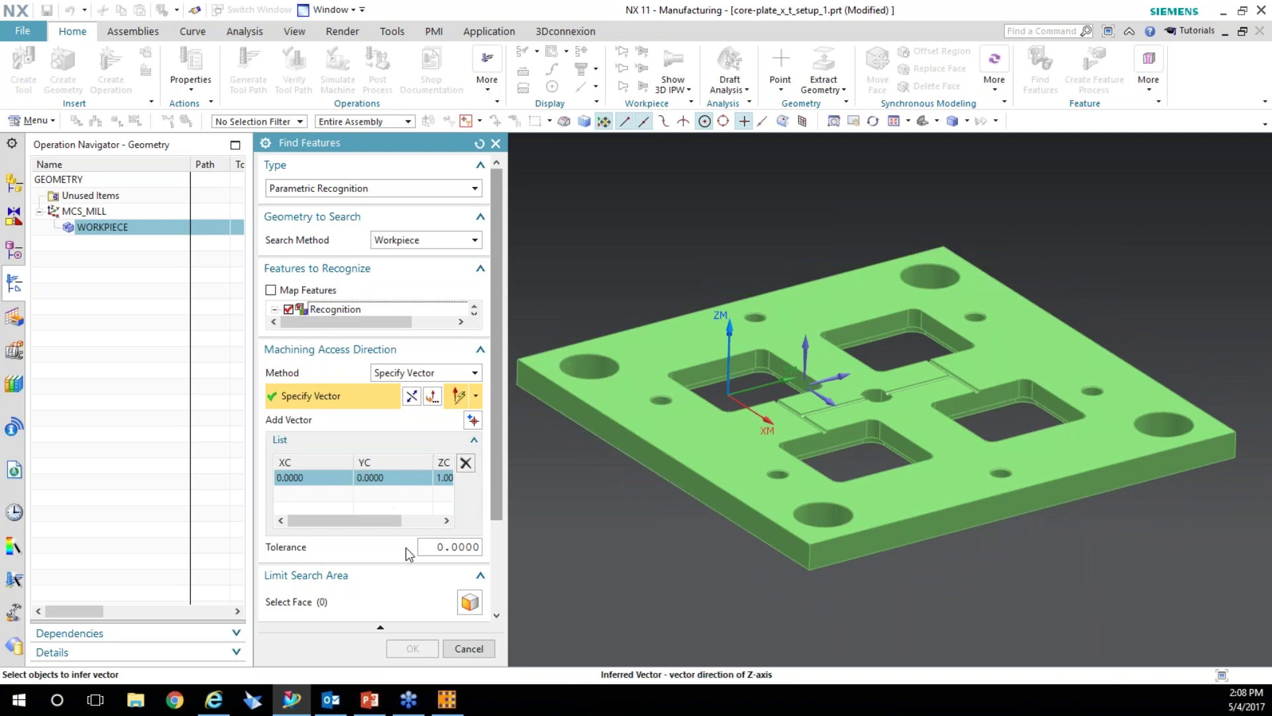
{"action": "scroll", "coordinate": [408, 556], "scroll_direction": "down", "scroll_amount": 3}
{"action": "scroll", "coordinate": [472, 630], "scroll_direction": "down", "scroll_amount": 1}
{"action": "left_click", "coordinate": [469, 599]}
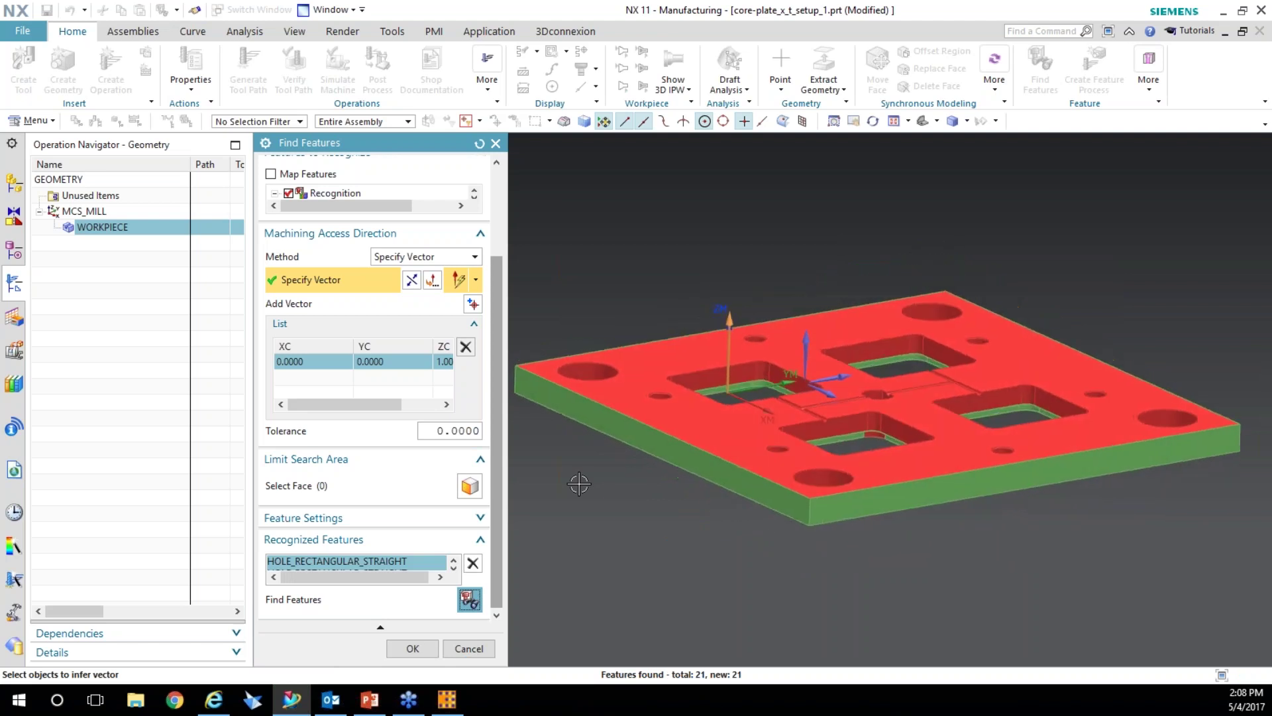
Step: Remove HOLE_ROUND_INTERRUPTED_STRAIGHT from the results, review the rest, and accept the 20 features
{"action": "left_click", "coordinate": [337, 560]}
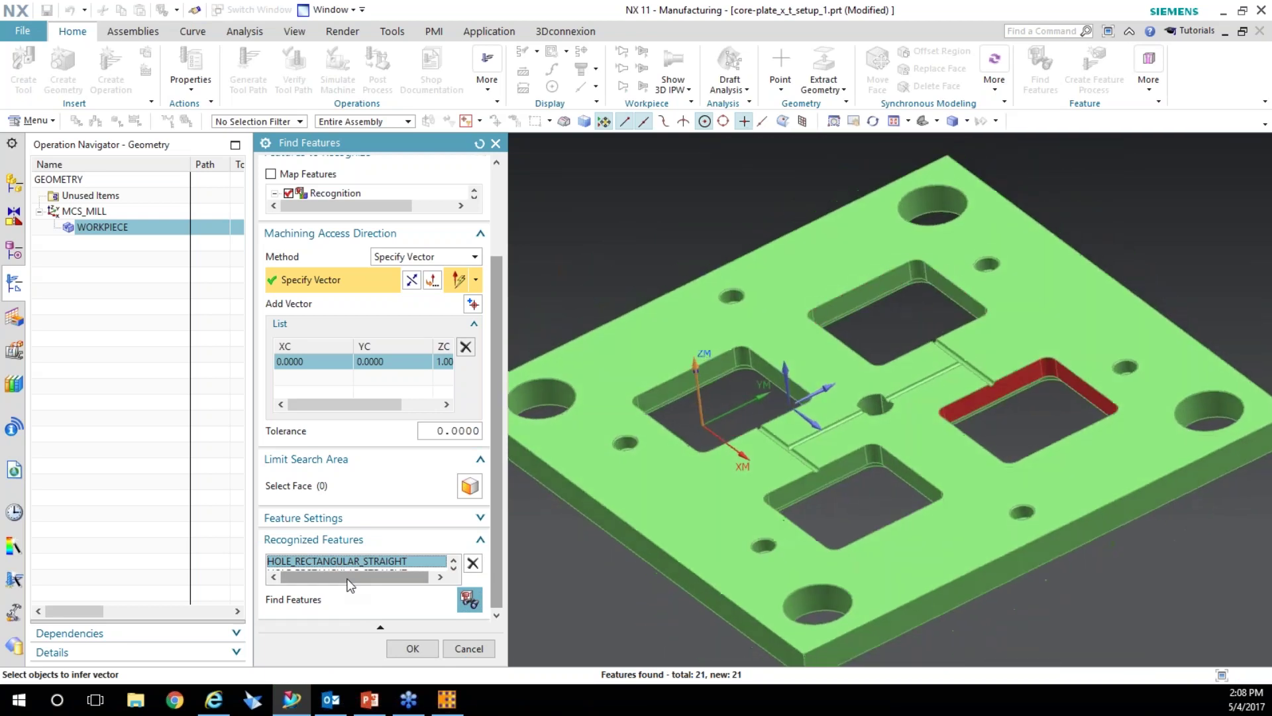
{"action": "key", "text": "Down"}
{"action": "key", "text": "Down"}
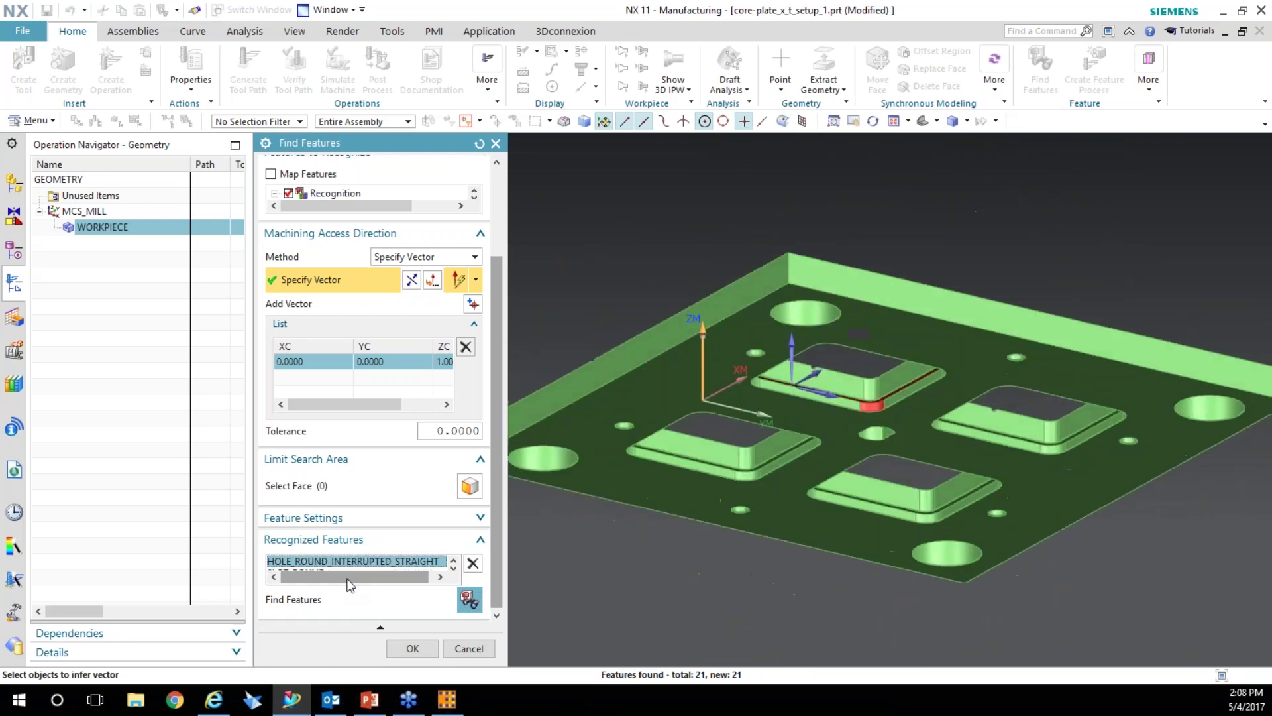
{"action": "left_click", "coordinate": [472, 565]}
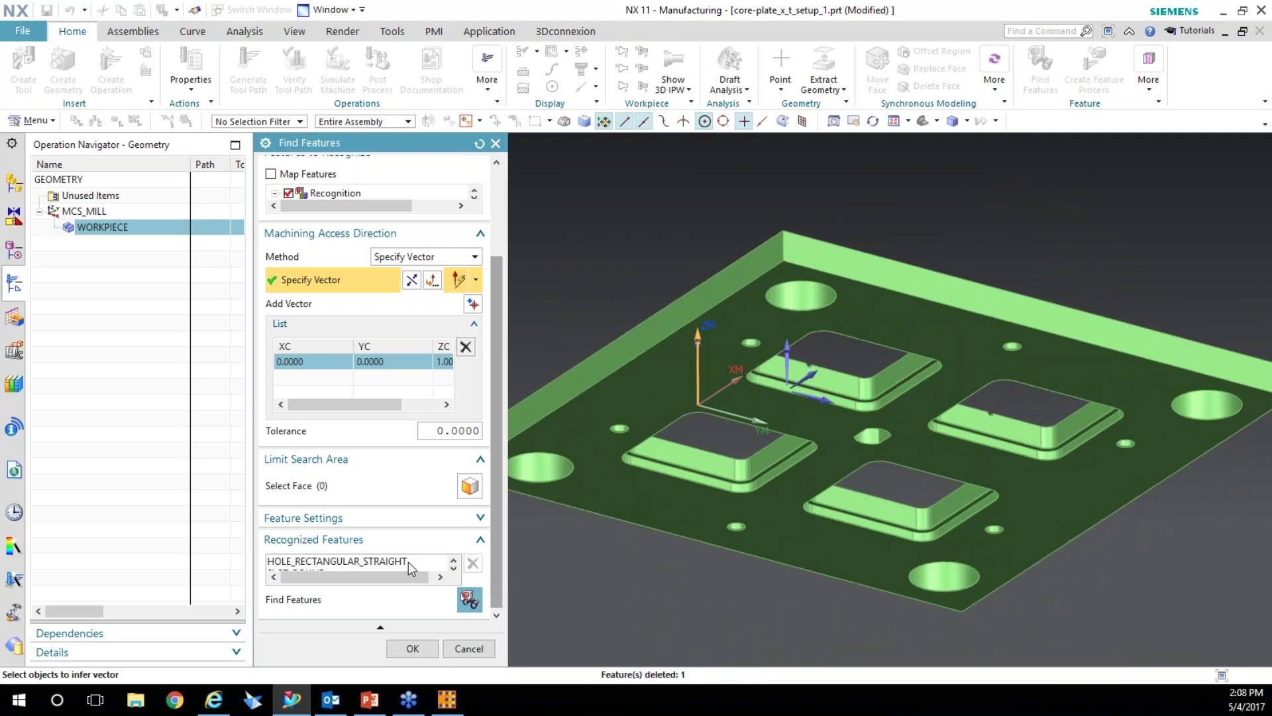
{"action": "key", "text": "Delete"}
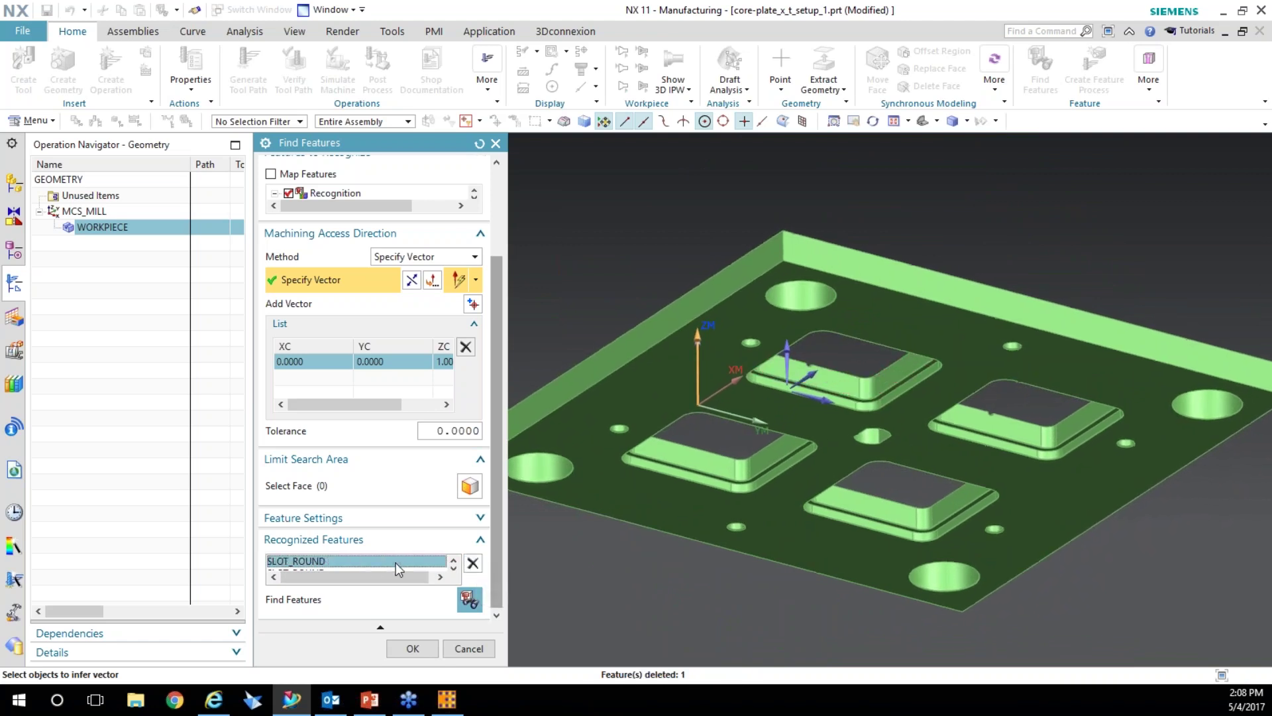
{"action": "key", "text": "Up"}
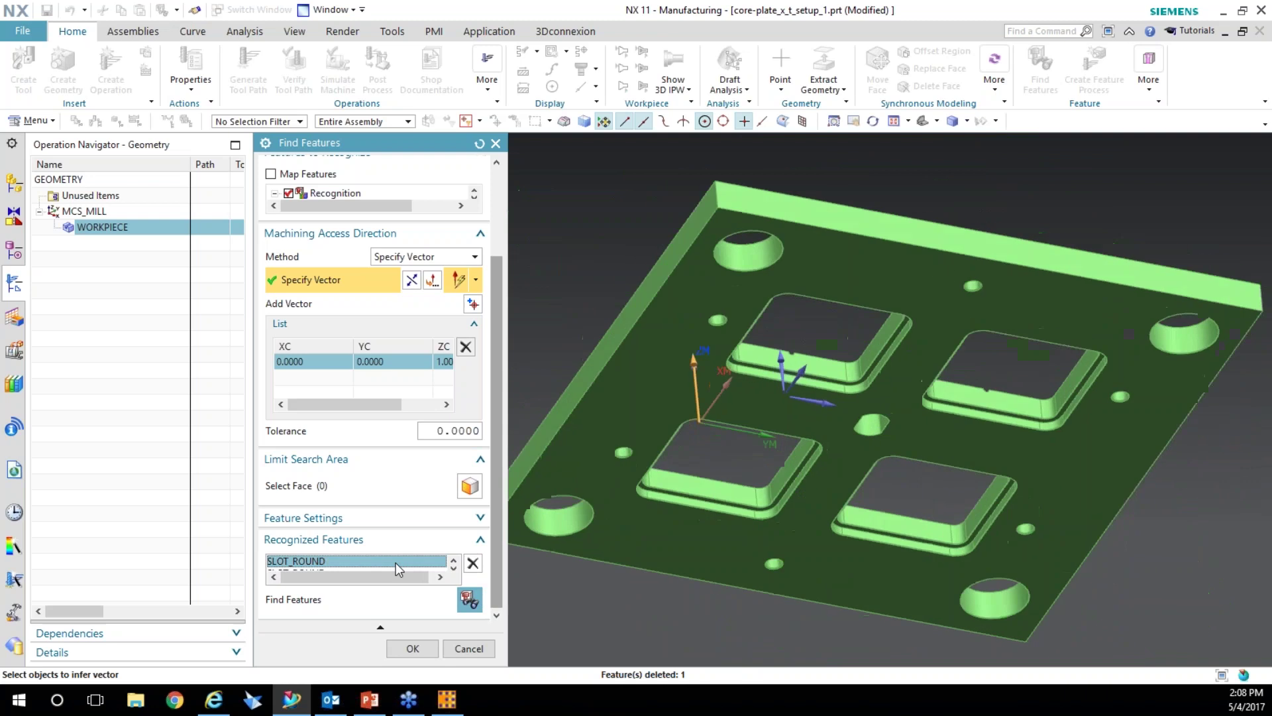
{"action": "key", "text": "Up"}
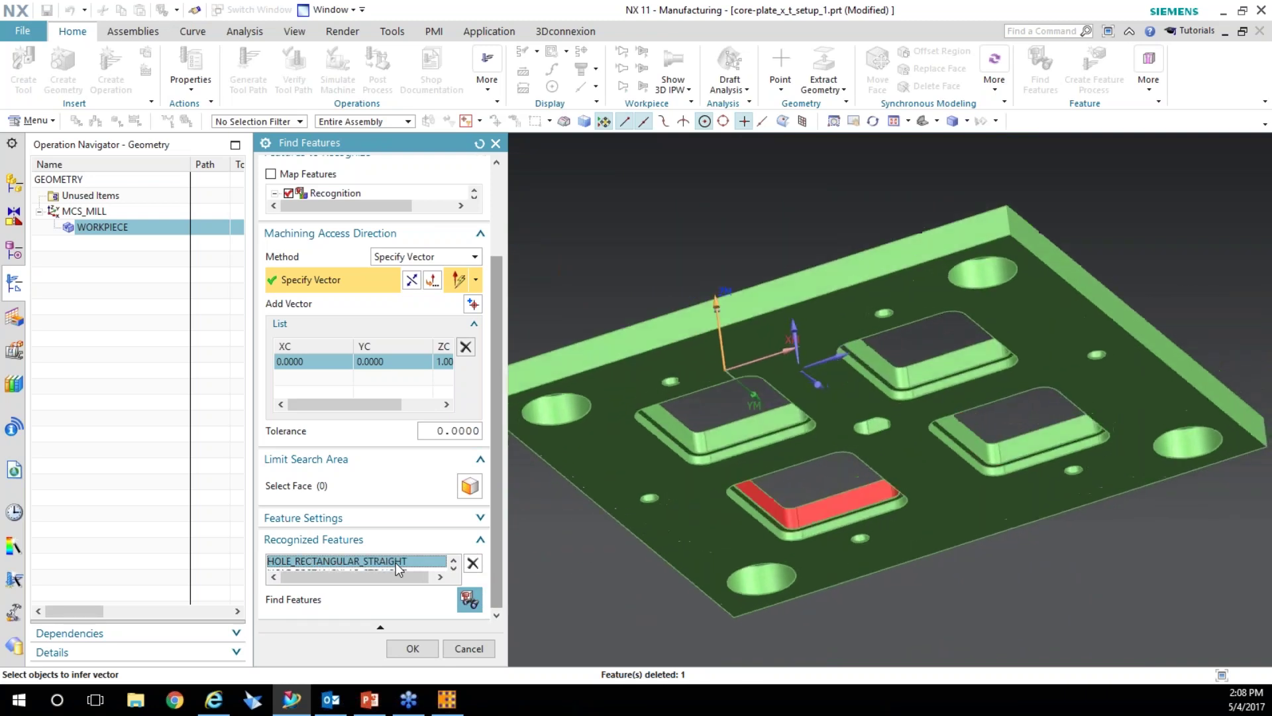
{"action": "key", "text": "Down"}
{"action": "key", "text": "Down"}
{"action": "key", "text": "Down"}
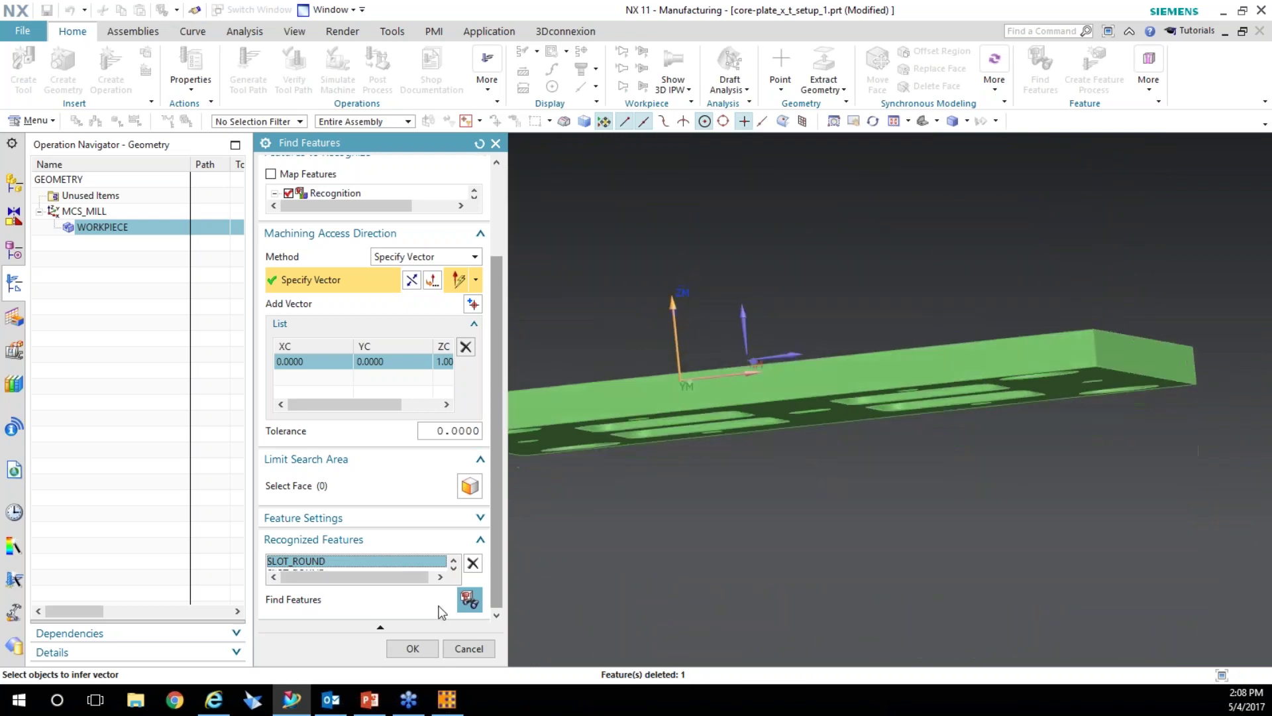
{"action": "left_click", "coordinate": [412, 648]}
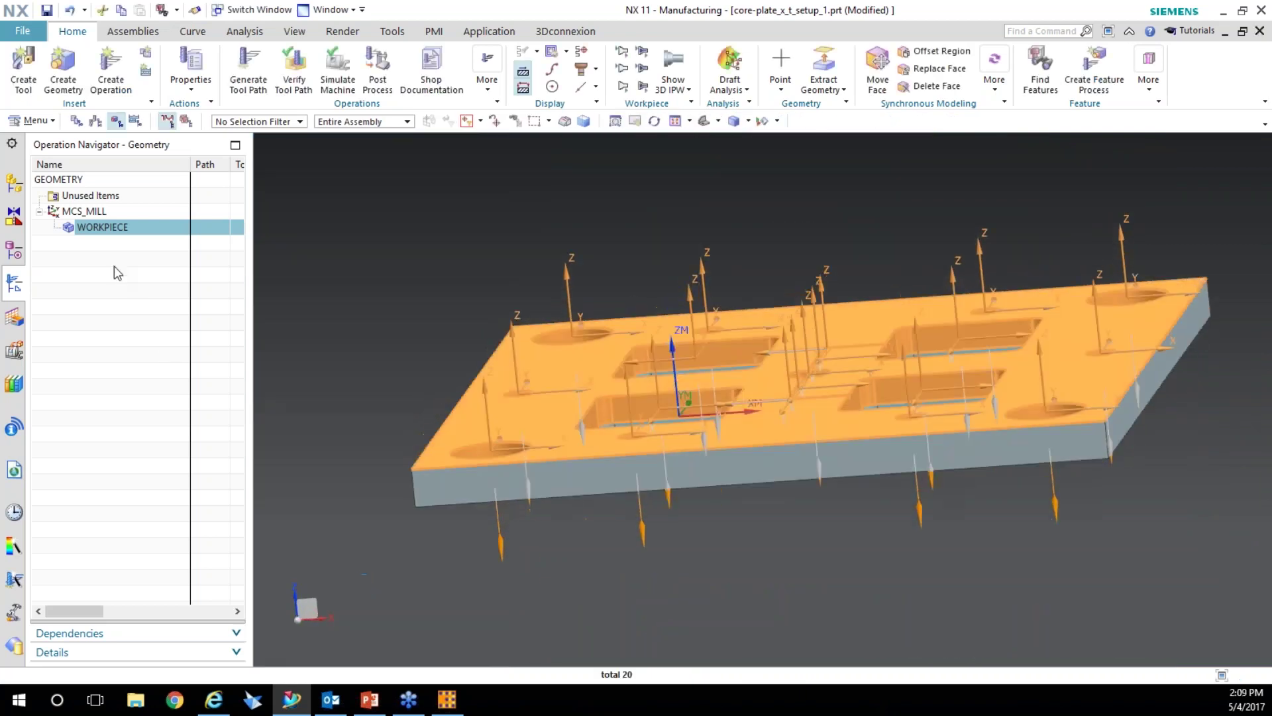
Step: Browse the features in the Machining Feature Navigator, then select STEP1HOLE_12 through STEP2HOLE_17
{"action": "left_click", "coordinate": [14, 316]}
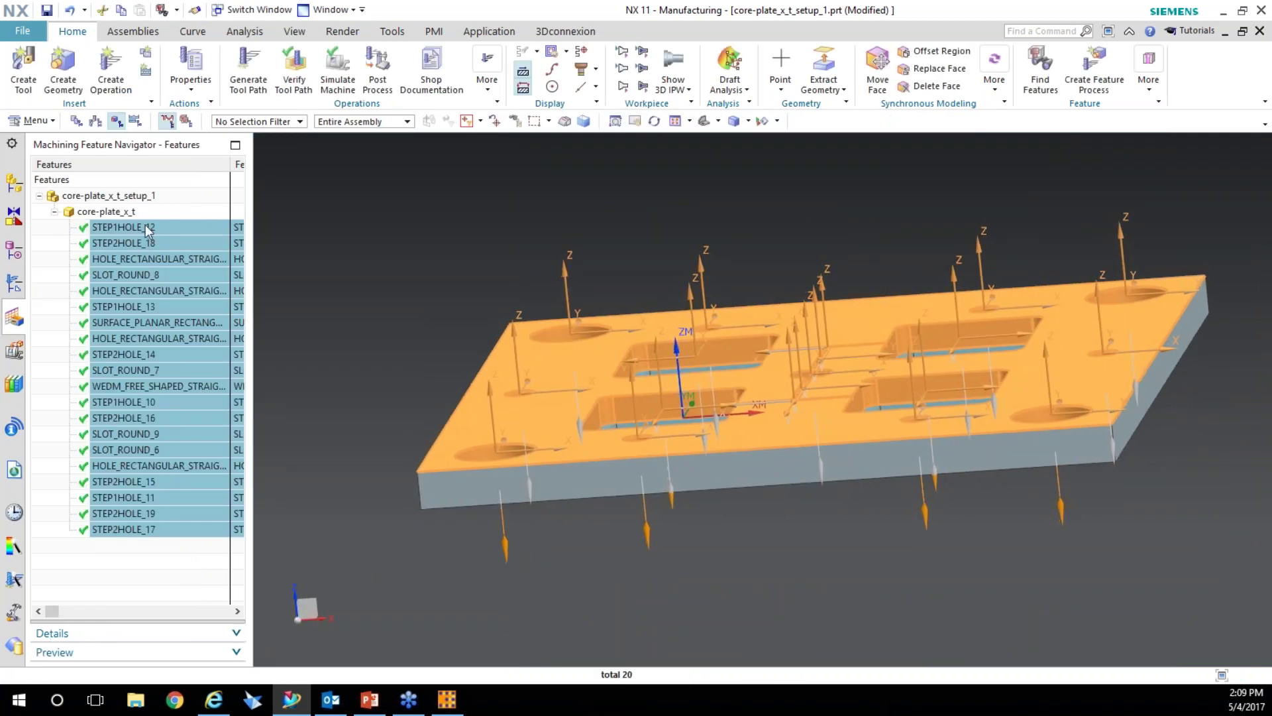
{"action": "left_click", "coordinate": [155, 228]}
{"action": "key", "text": "F2"}
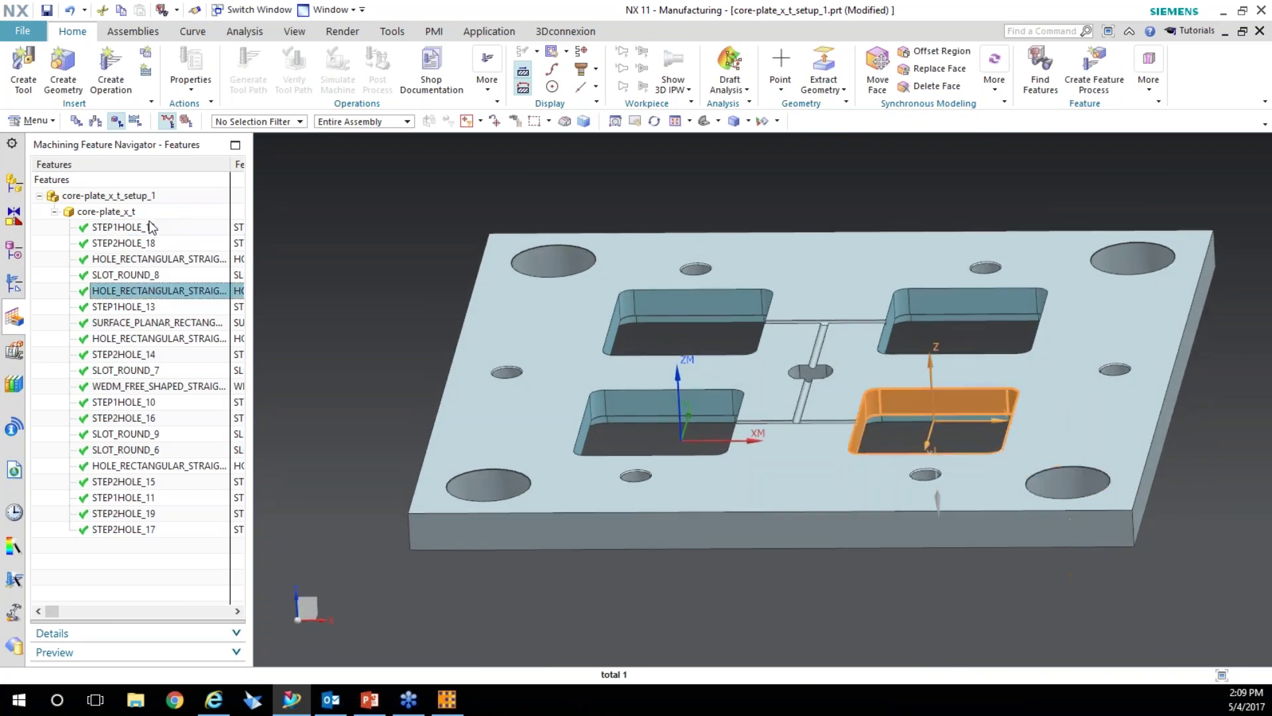
{"action": "key", "text": "Escape"}
{"action": "key", "text": "Down"}
{"action": "key", "text": "Down"}
{"action": "key", "text": "Down"}
{"action": "key", "text": "Down"}
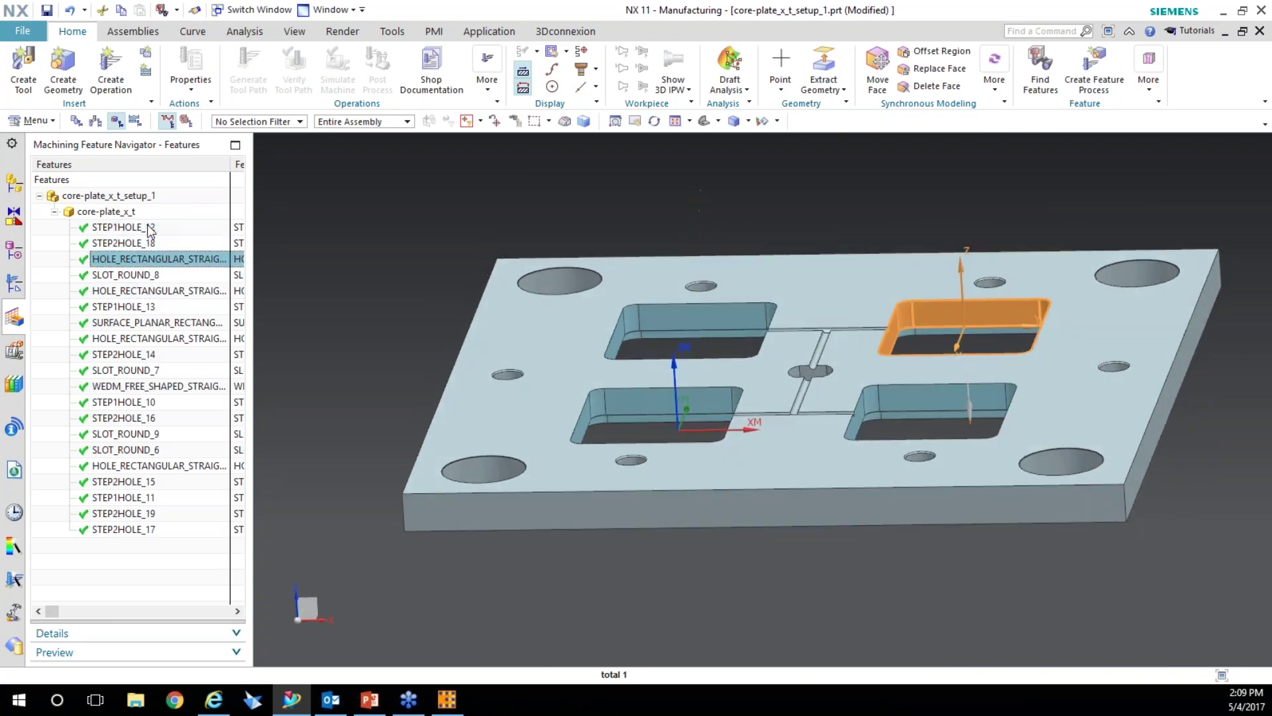
{"action": "key", "text": "Down"}
{"action": "key", "text": "Down"}
{"action": "key", "text": "Down"}
{"action": "key", "text": "Down"}
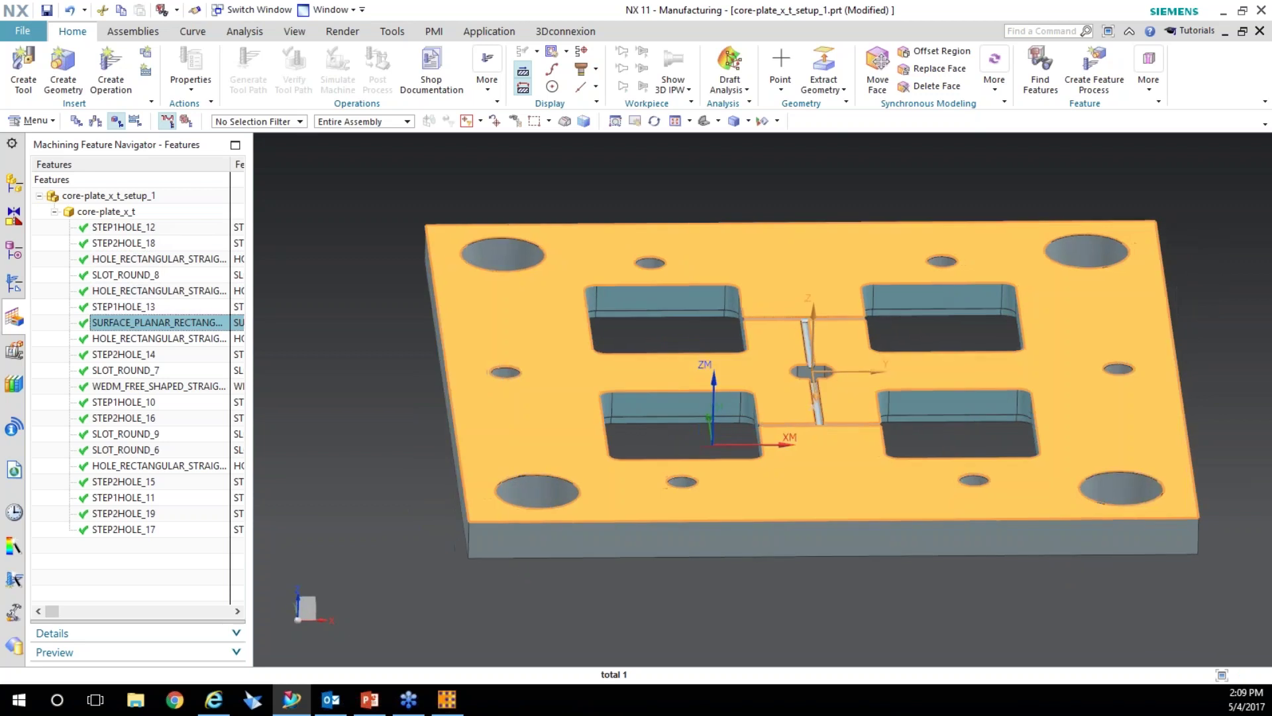
{"action": "key", "text": "Down"}
{"action": "key", "text": "Down"}
{"action": "key", "text": "Down"}
{"action": "key", "text": "Down"}
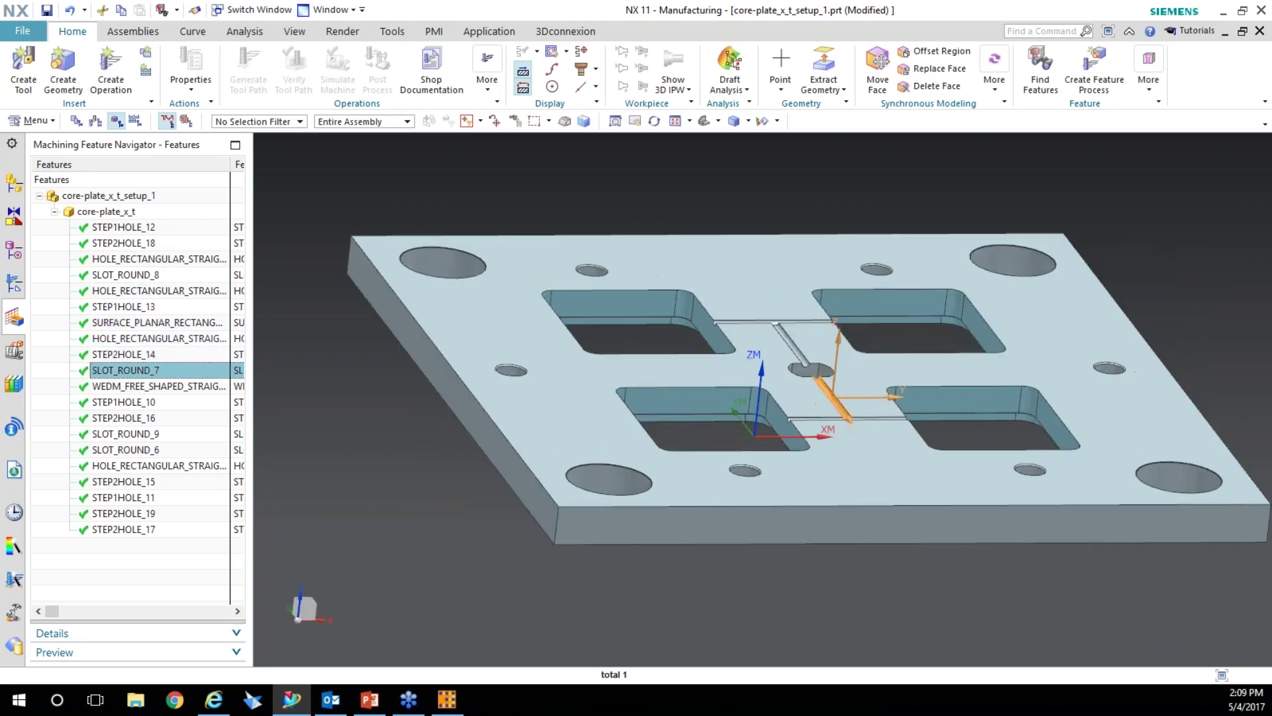
{"action": "left_click", "coordinate": [131, 228]}
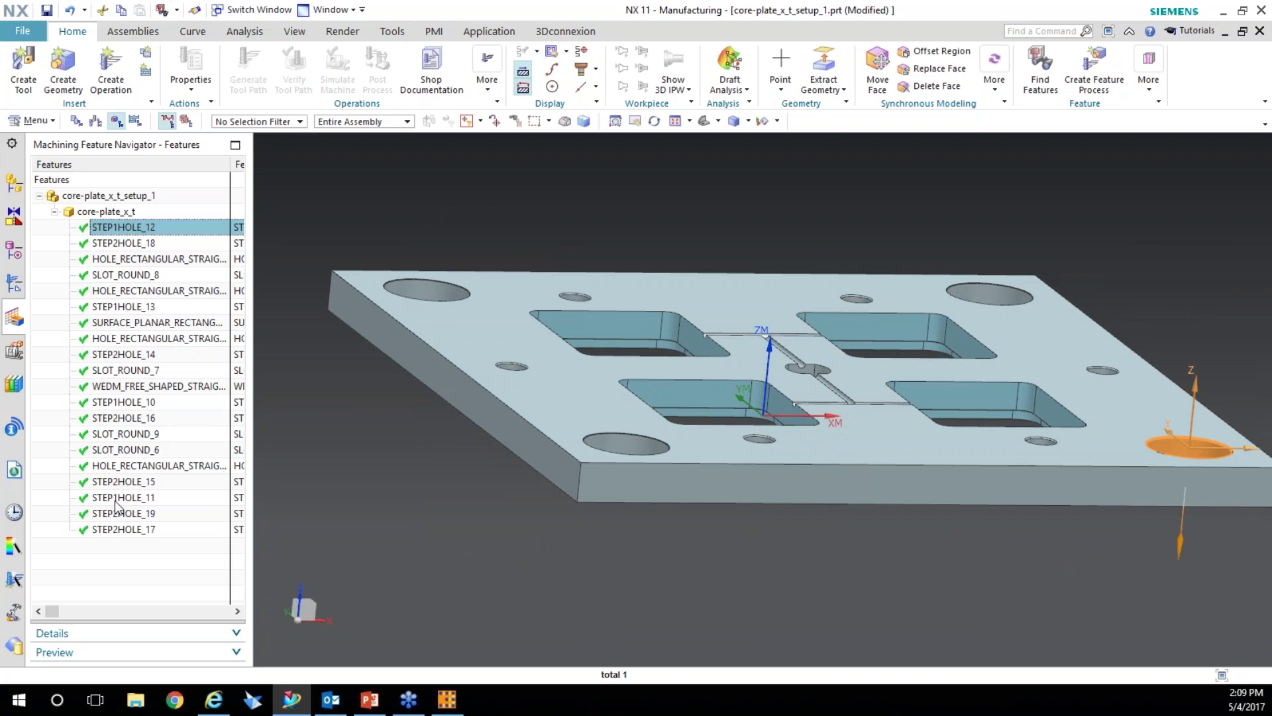
{"action": "left_click", "coordinate": [114, 528], "text": "shift"}
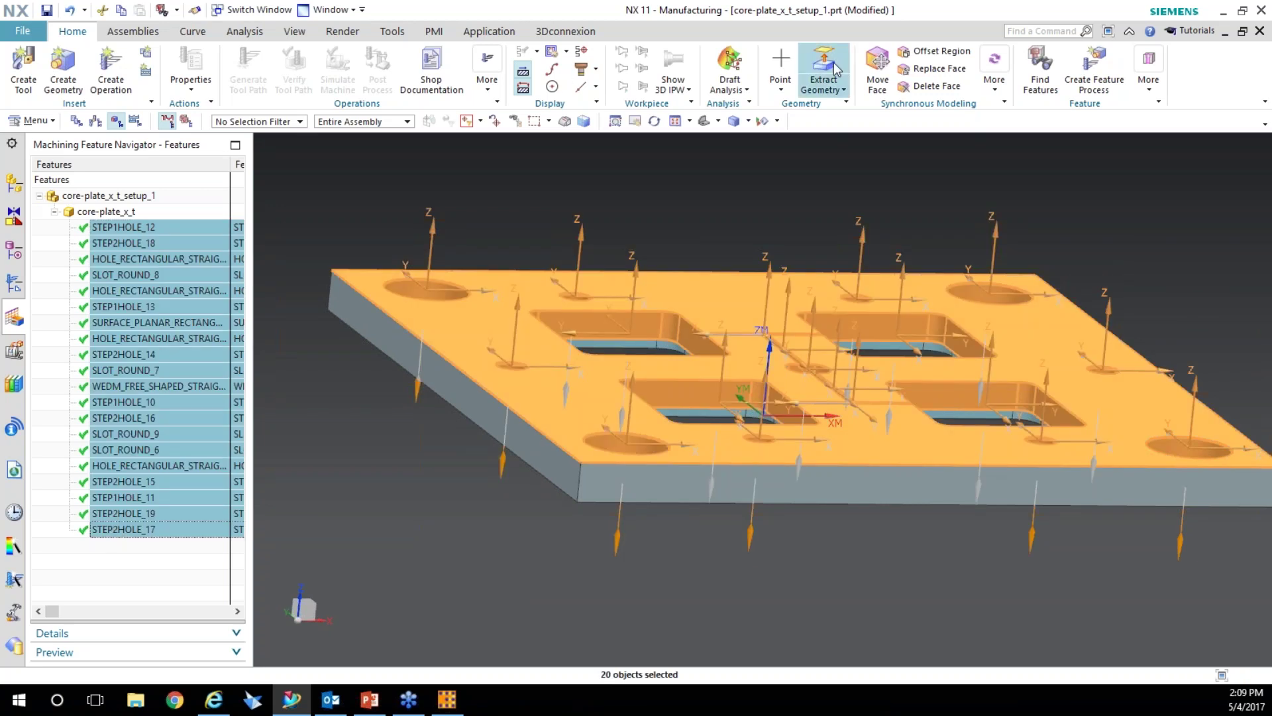
Step: Start a rule-based Create Feature Process for the 20 selected features
{"action": "left_click", "coordinate": [1094, 73]}
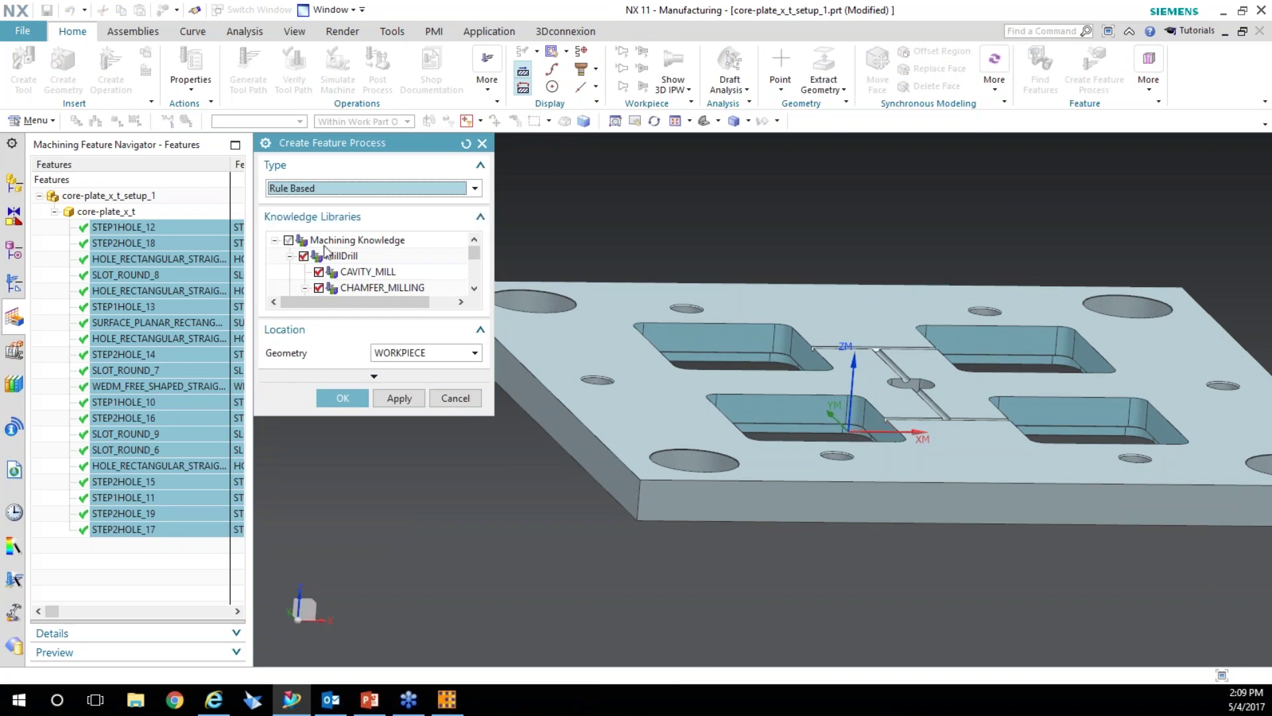
{"action": "left_click", "coordinate": [474, 290]}
{"action": "left_click", "coordinate": [474, 290]}
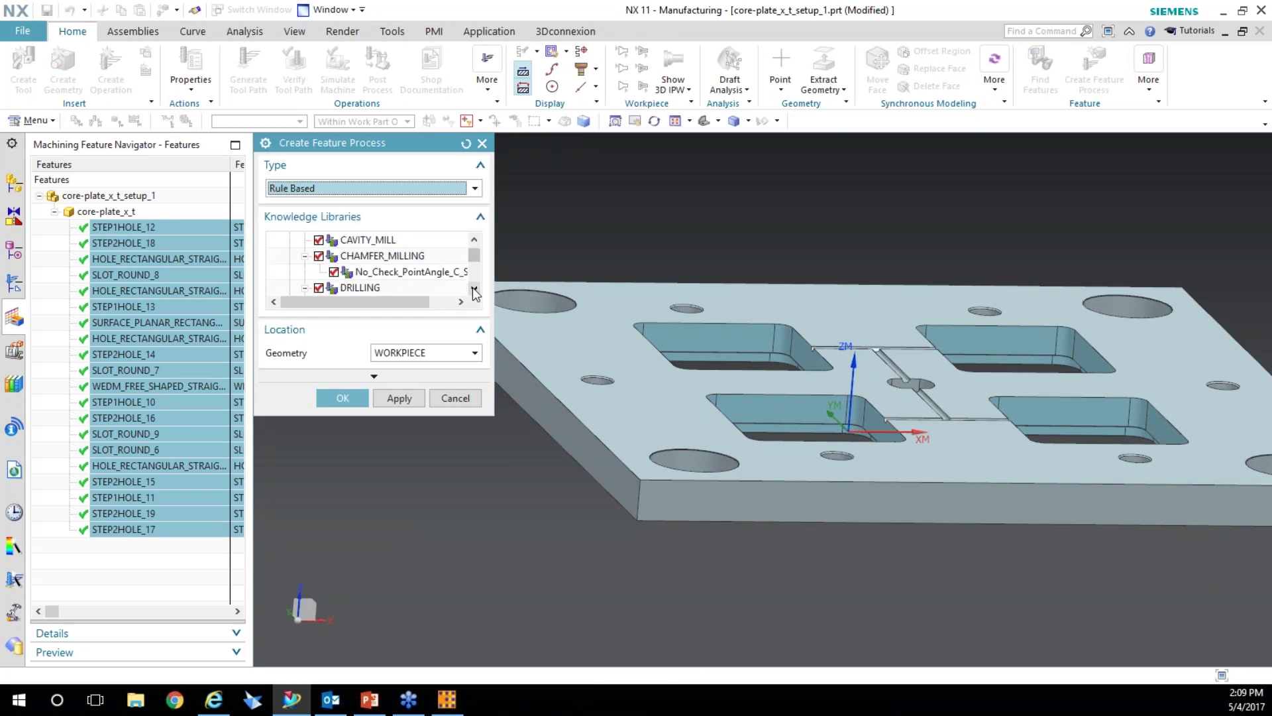
{"action": "left_click", "coordinate": [474, 290]}
{"action": "left_click", "coordinate": [475, 289]}
{"action": "left_click", "coordinate": [474, 289]}
{"action": "left_click", "coordinate": [475, 289]}
{"action": "left_click", "coordinate": [474, 289]}
{"action": "left_click", "coordinate": [475, 289]}
{"action": "left_click", "coordinate": [474, 289]}
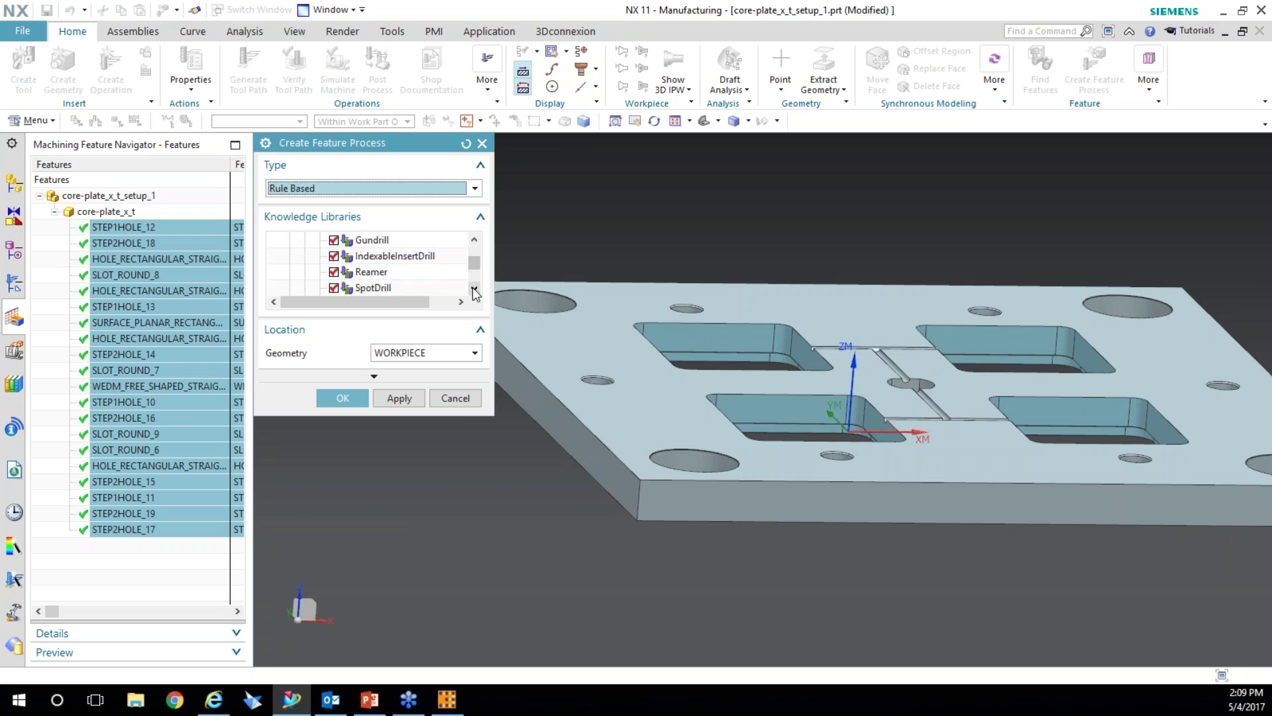
{"action": "left_click", "coordinate": [475, 289]}
{"action": "left_click", "coordinate": [475, 289]}
{"action": "left_click", "coordinate": [474, 290]}
{"action": "left_click", "coordinate": [475, 290]}
{"action": "left_click", "coordinate": [474, 290]}
{"action": "left_click", "coordinate": [474, 289]}
{"action": "left_click", "coordinate": [474, 289]}
{"action": "left_click", "coordinate": [475, 290]}
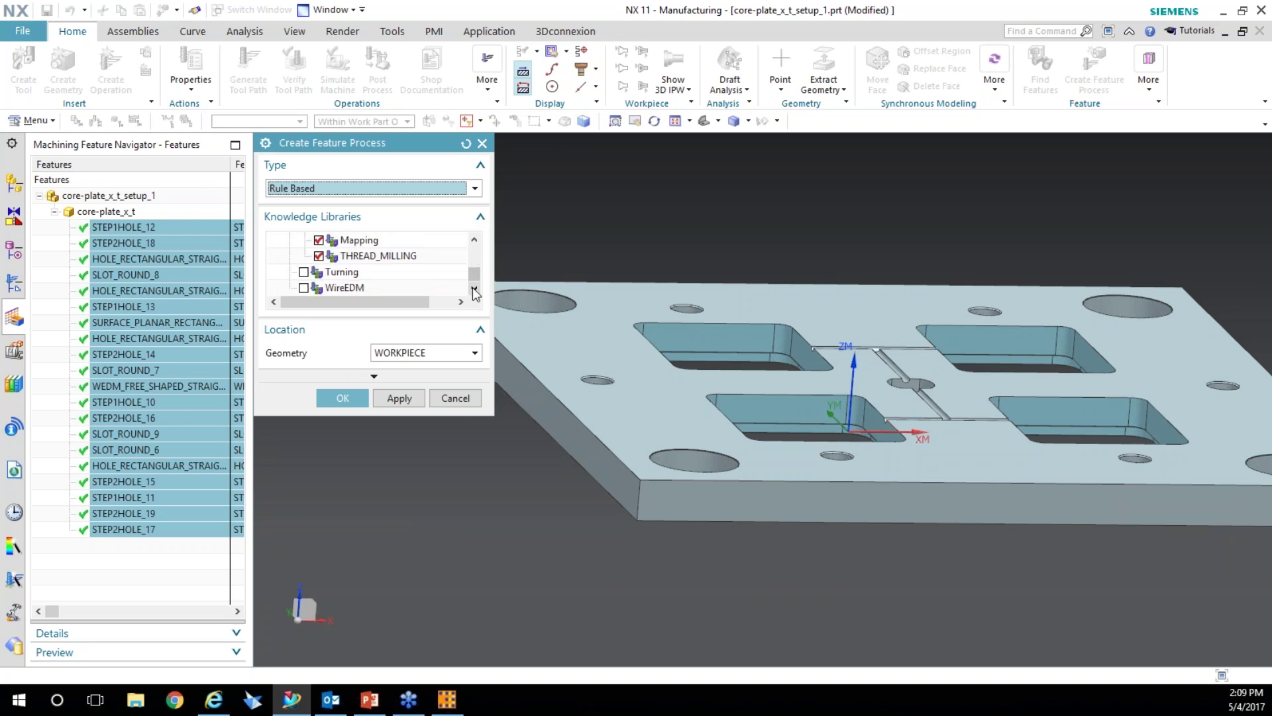
{"action": "left_click", "coordinate": [474, 289]}
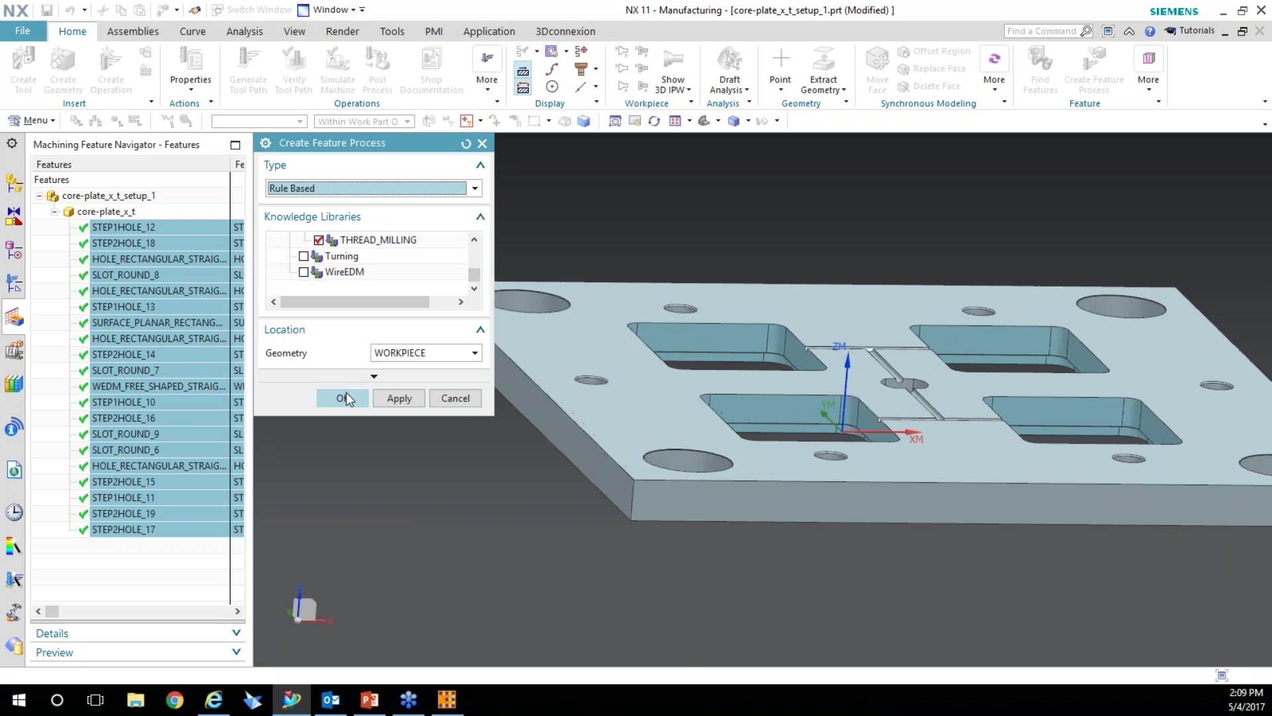
Step: Set Location Geometry to Automatic and generate the operations, dismissing the warning
{"action": "left_click", "coordinate": [387, 354]}
{"action": "left_click", "coordinate": [390, 370]}
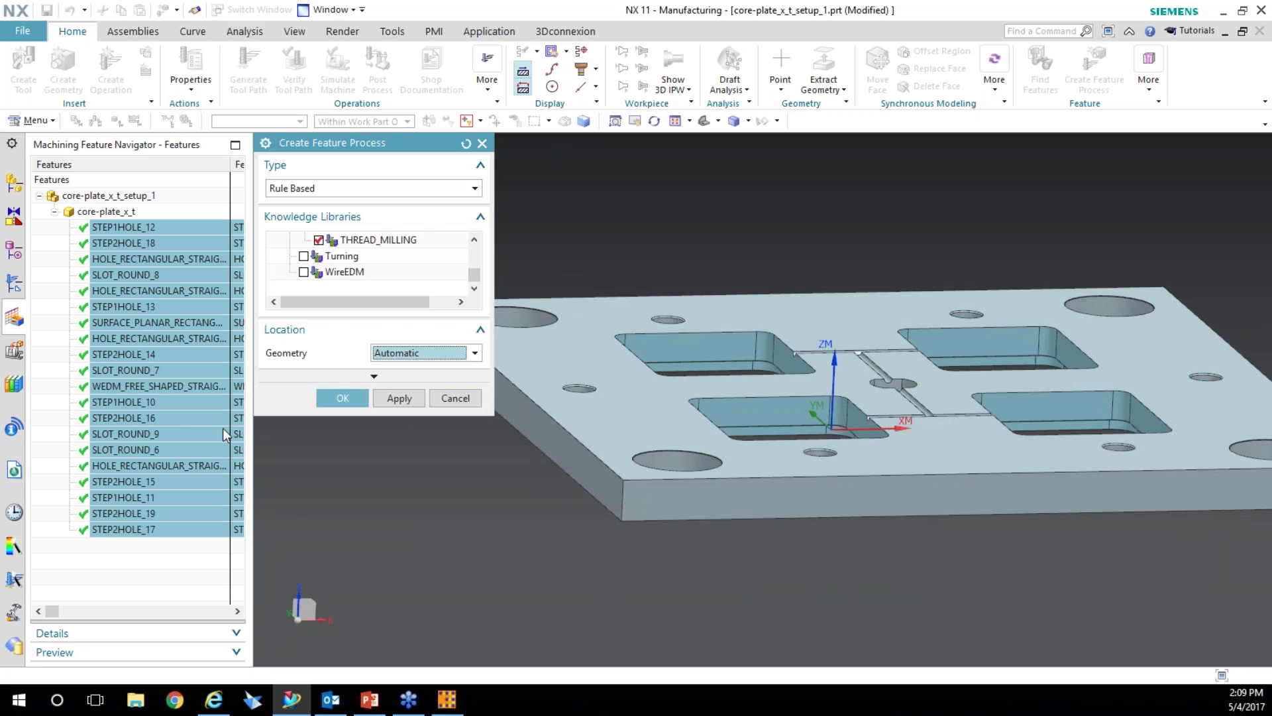
{"action": "left_click", "coordinate": [342, 396]}
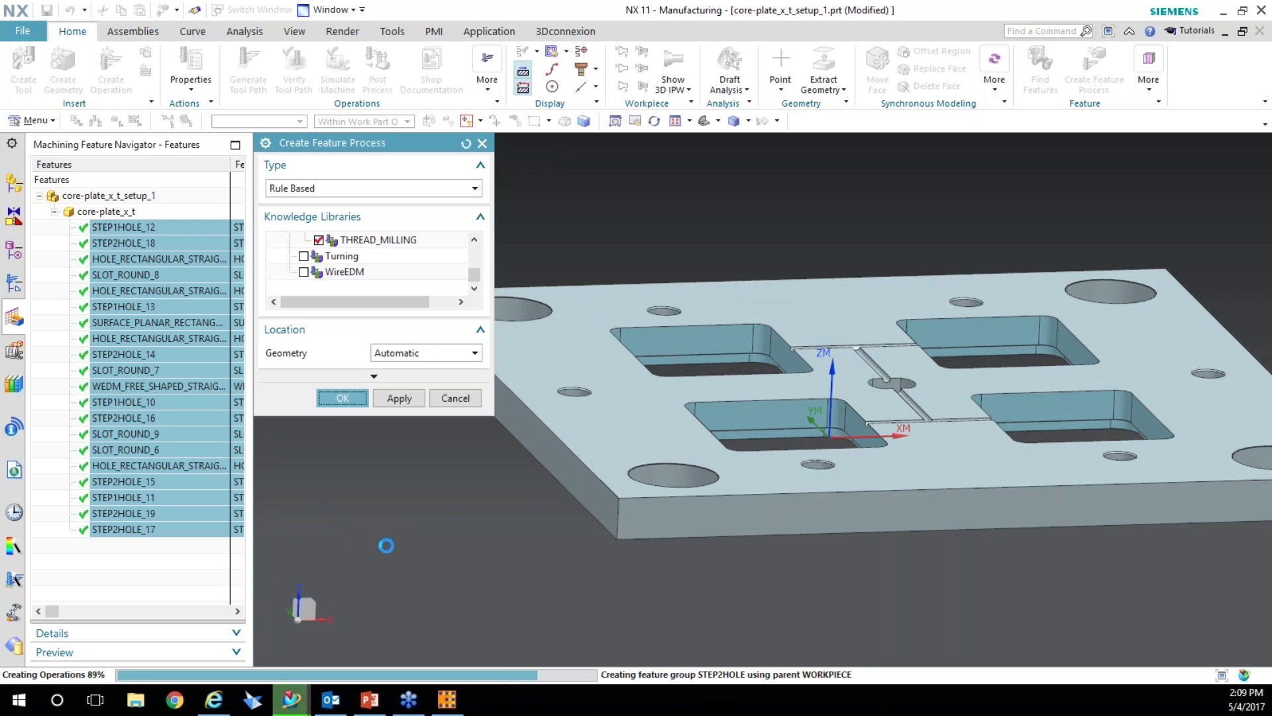
{"action": "left_click", "coordinate": [523, 368]}
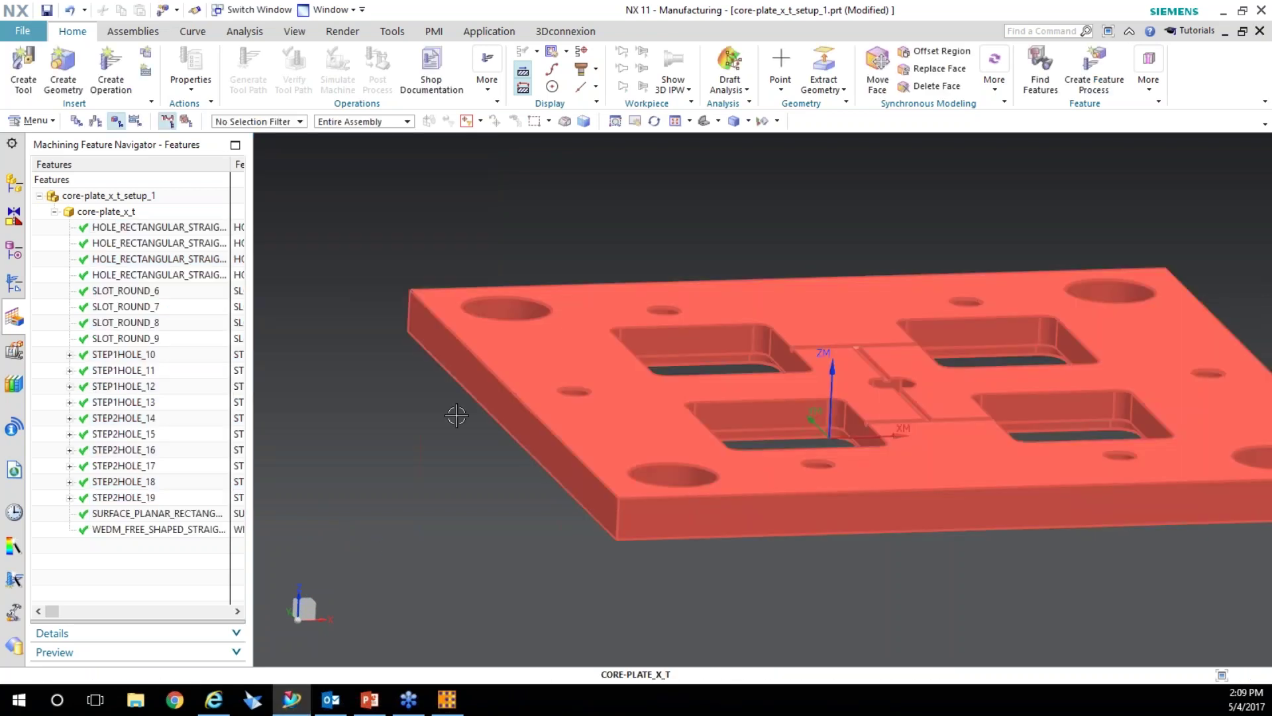
Step: Expand the whole Geometry view operation tree and widen it to show tool and notes
{"action": "left_click", "coordinate": [14, 284]}
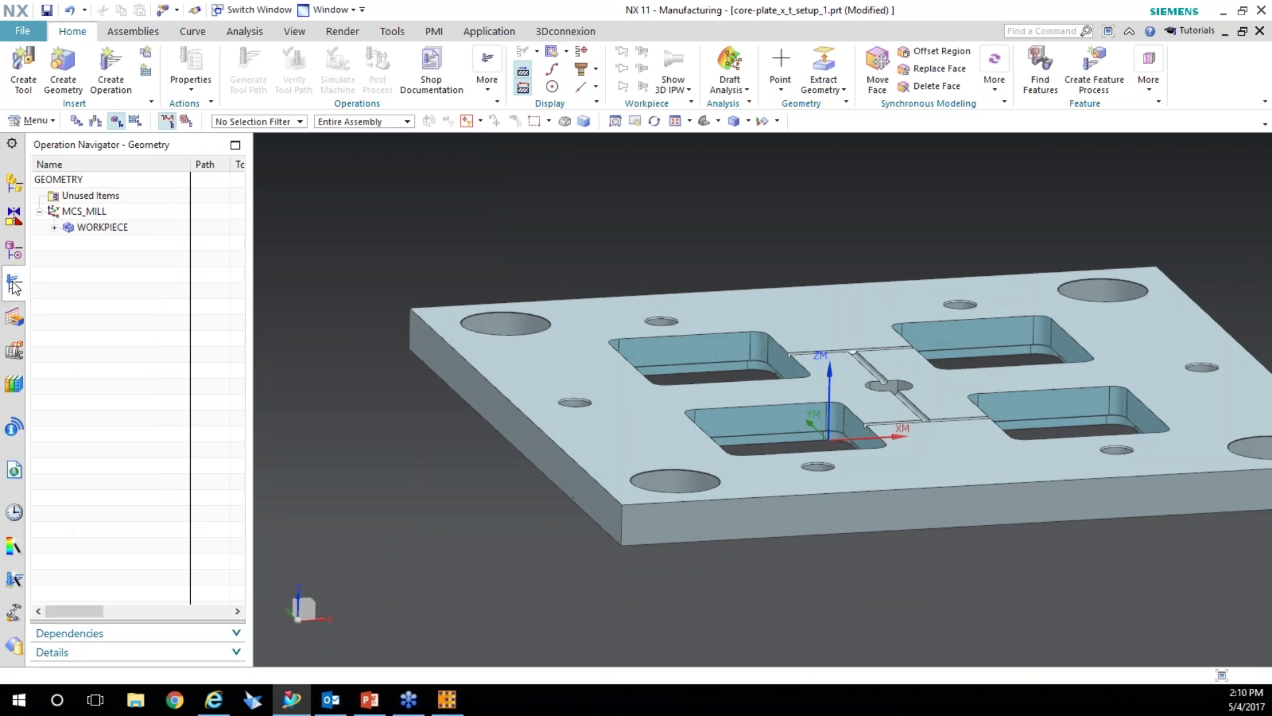
{"action": "right_click", "coordinate": [49, 265]}
{"action": "left_click", "coordinate": [86, 422]}
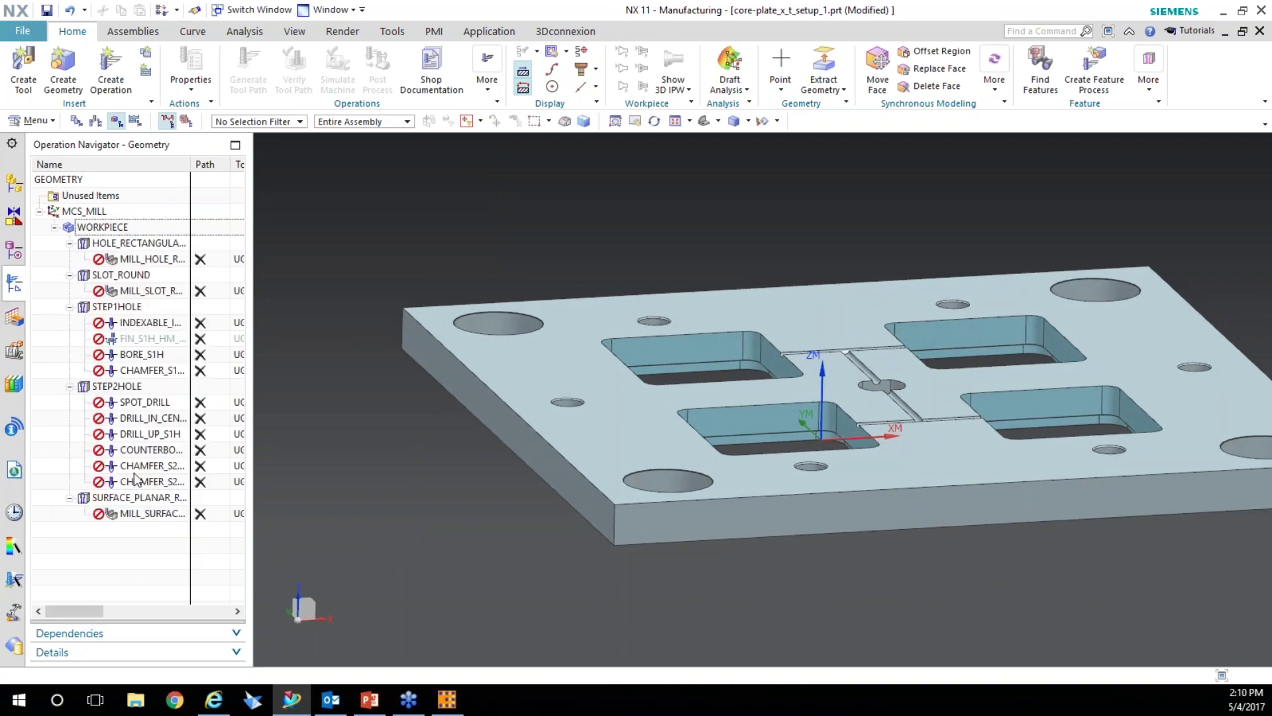
{"action": "left_click_drag", "start_coordinate": [255, 362], "coordinate": [372, 362]}
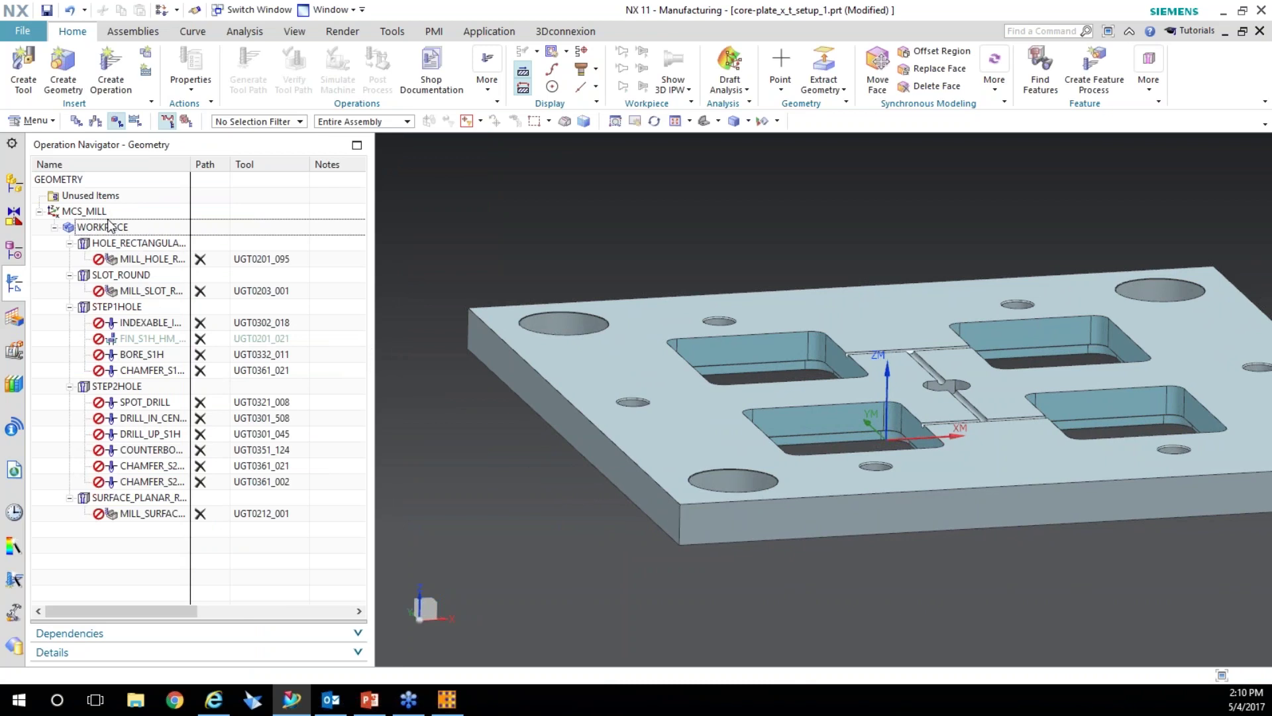
Step: Generate and accept tool paths for all operations under MCS_MILL, declining the warnings
{"action": "left_click", "coordinate": [100, 212]}
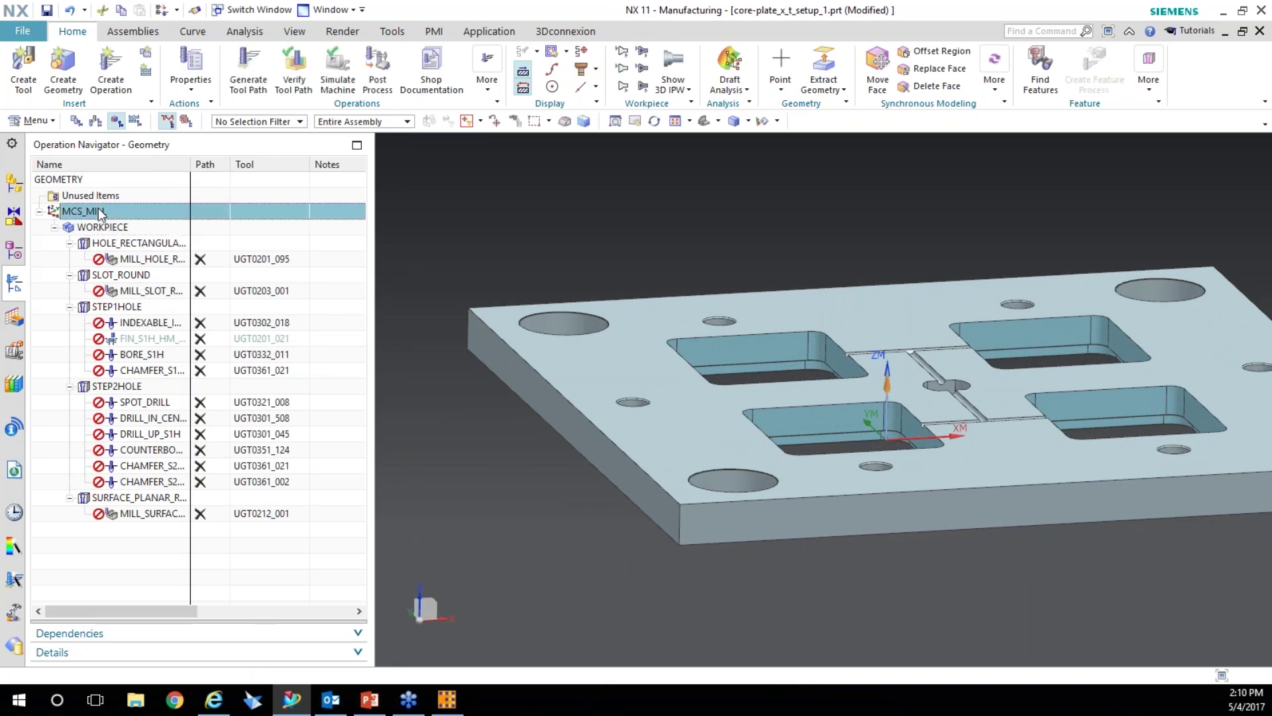
{"action": "left_click", "coordinate": [249, 70]}
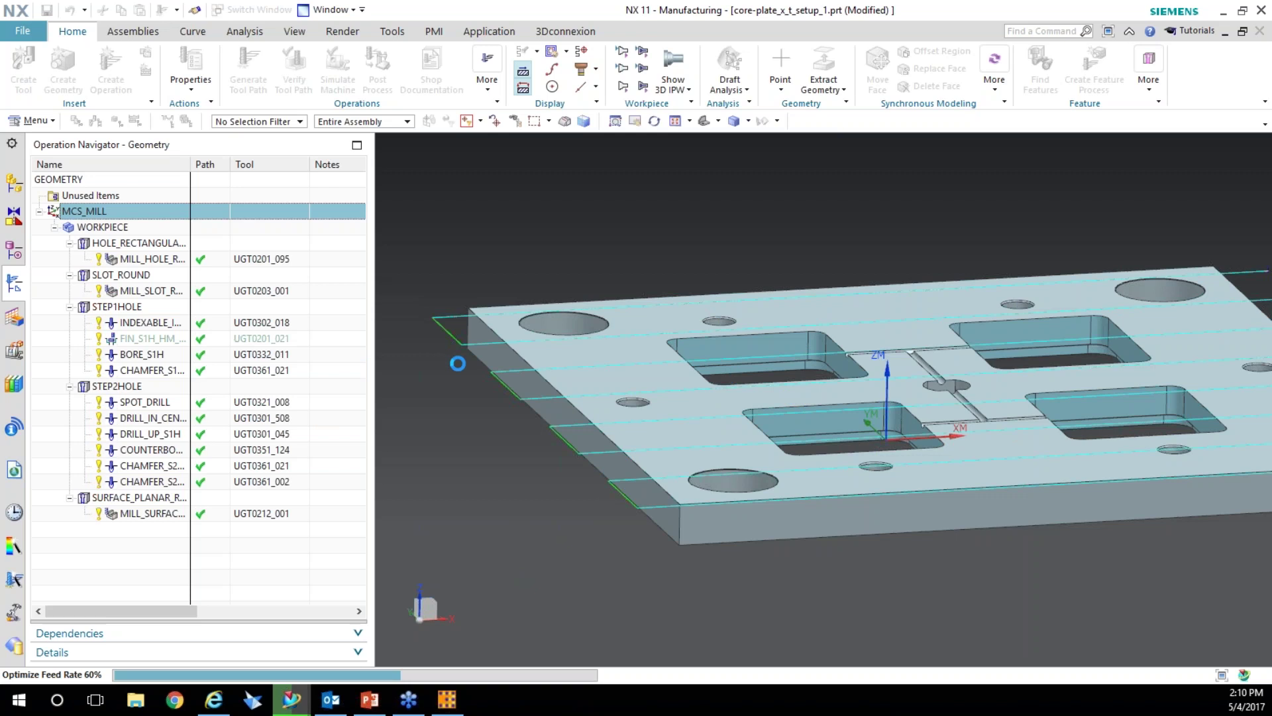
{"action": "left_click", "coordinate": [550, 413]}
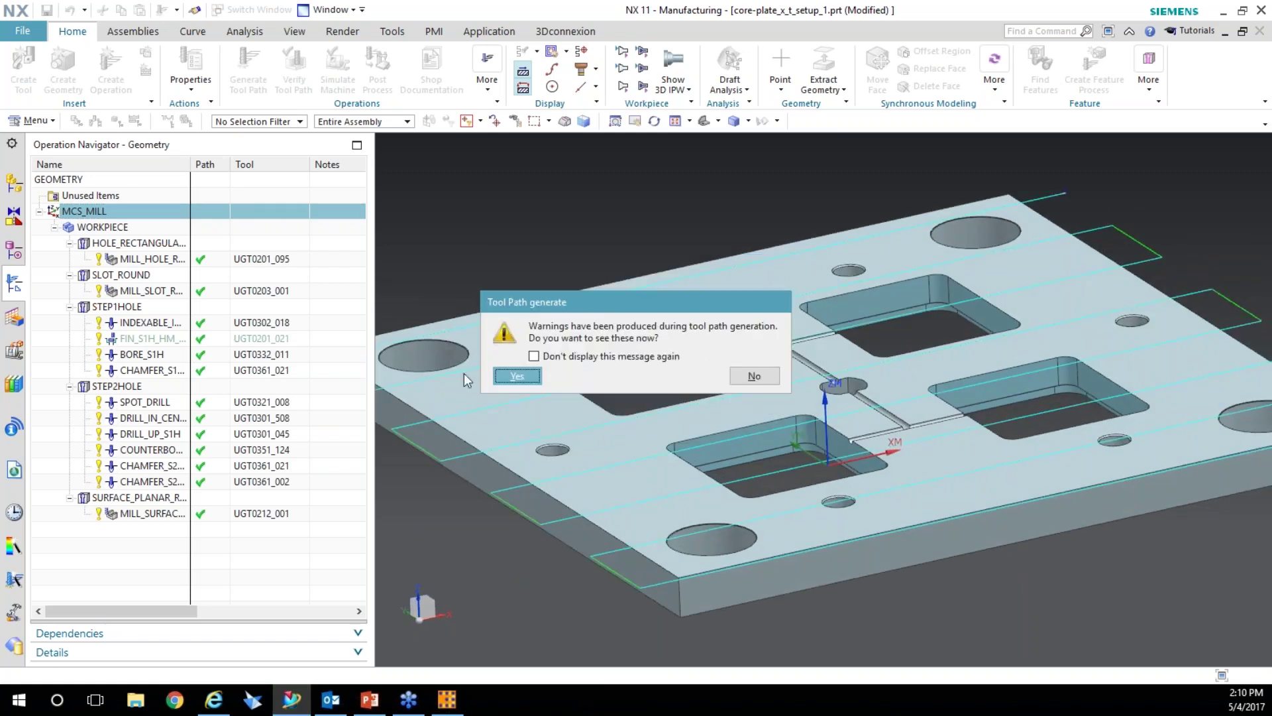
{"action": "left_click", "coordinate": [754, 376]}
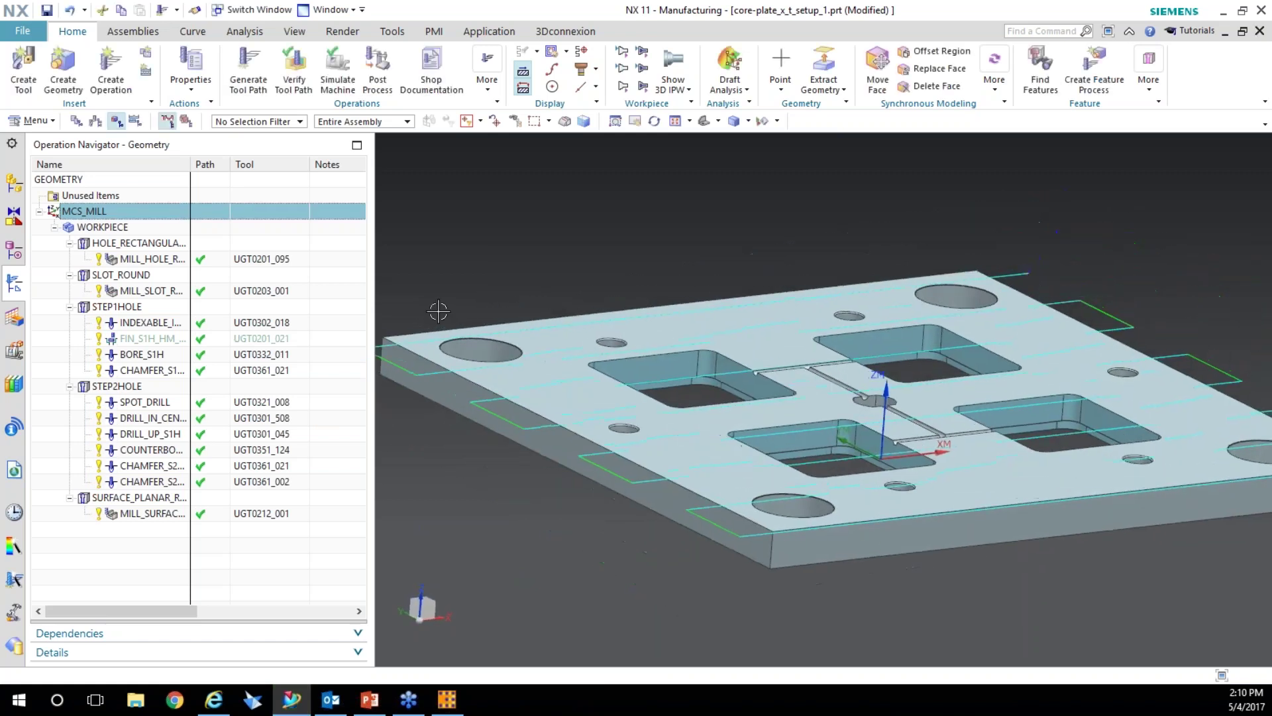
{"action": "left_click", "coordinate": [77, 122]}
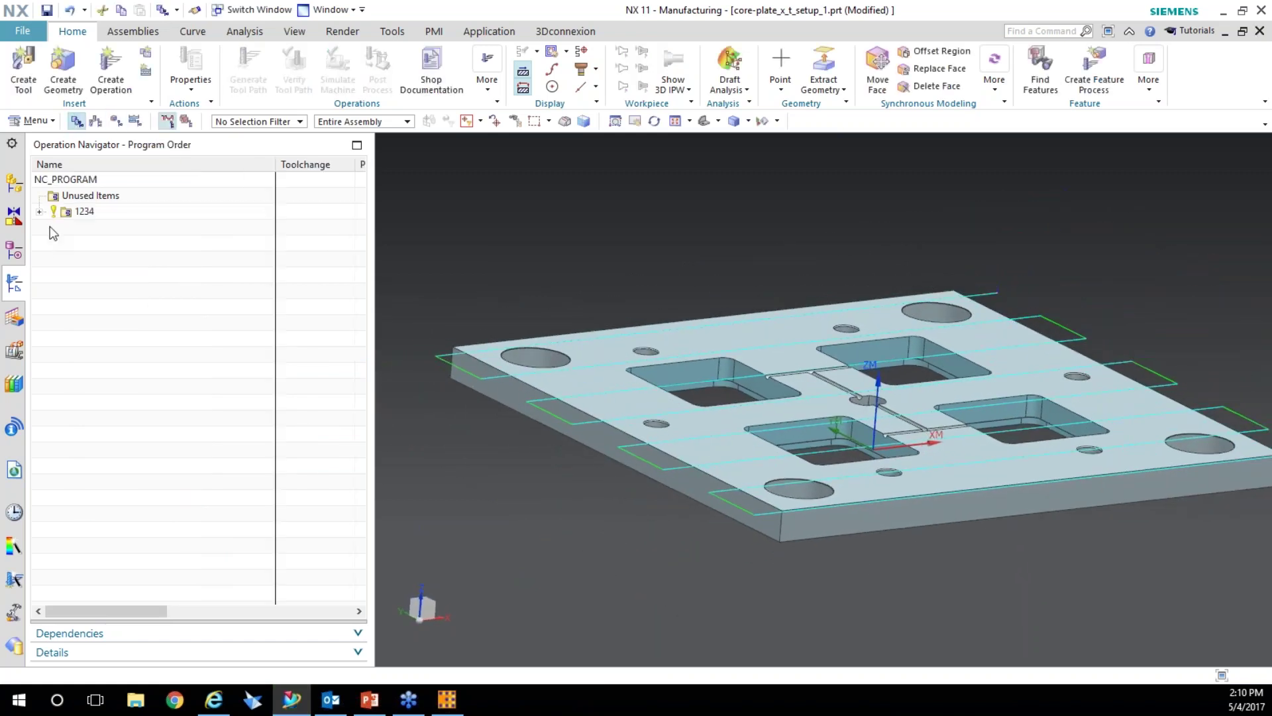
Step: Expand the program order tree and inspect the MILL_HOLE_RECT_STR and MILL_SLOT_ROUND_1 tool paths
{"action": "right_click", "coordinate": [47, 261]}
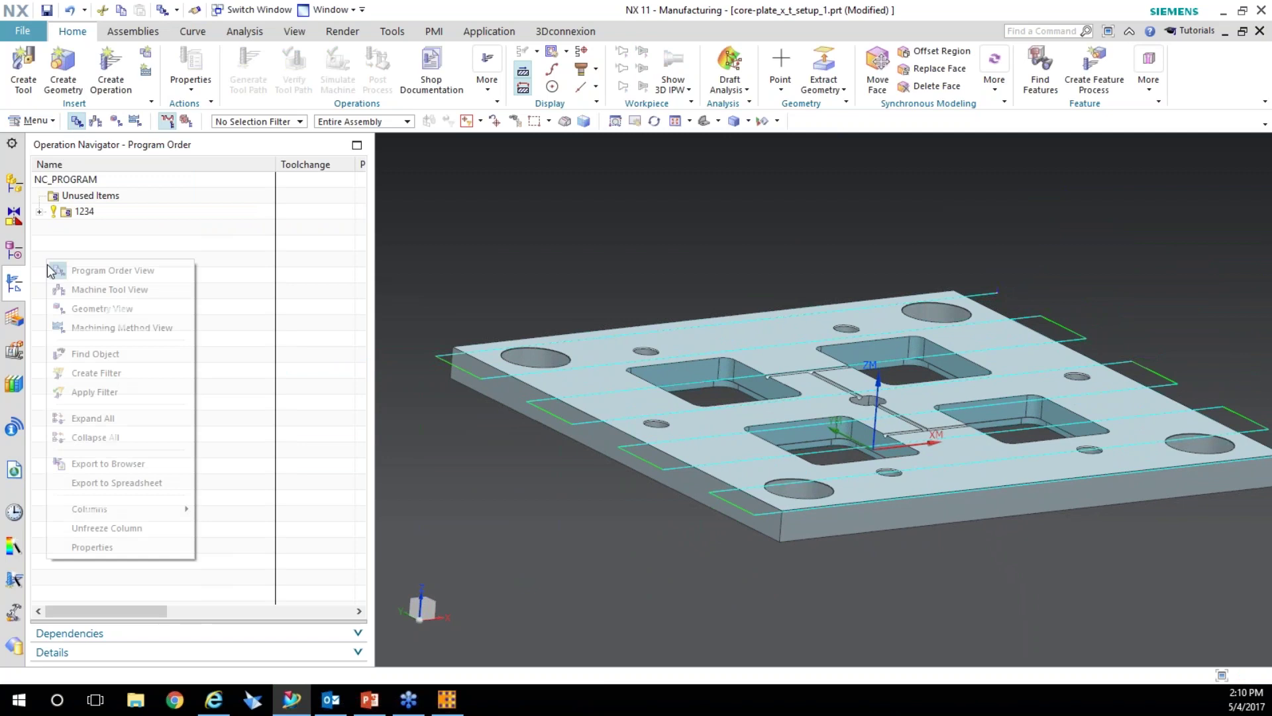
{"action": "left_click", "coordinate": [94, 418]}
{"action": "left_click", "coordinate": [133, 244]}
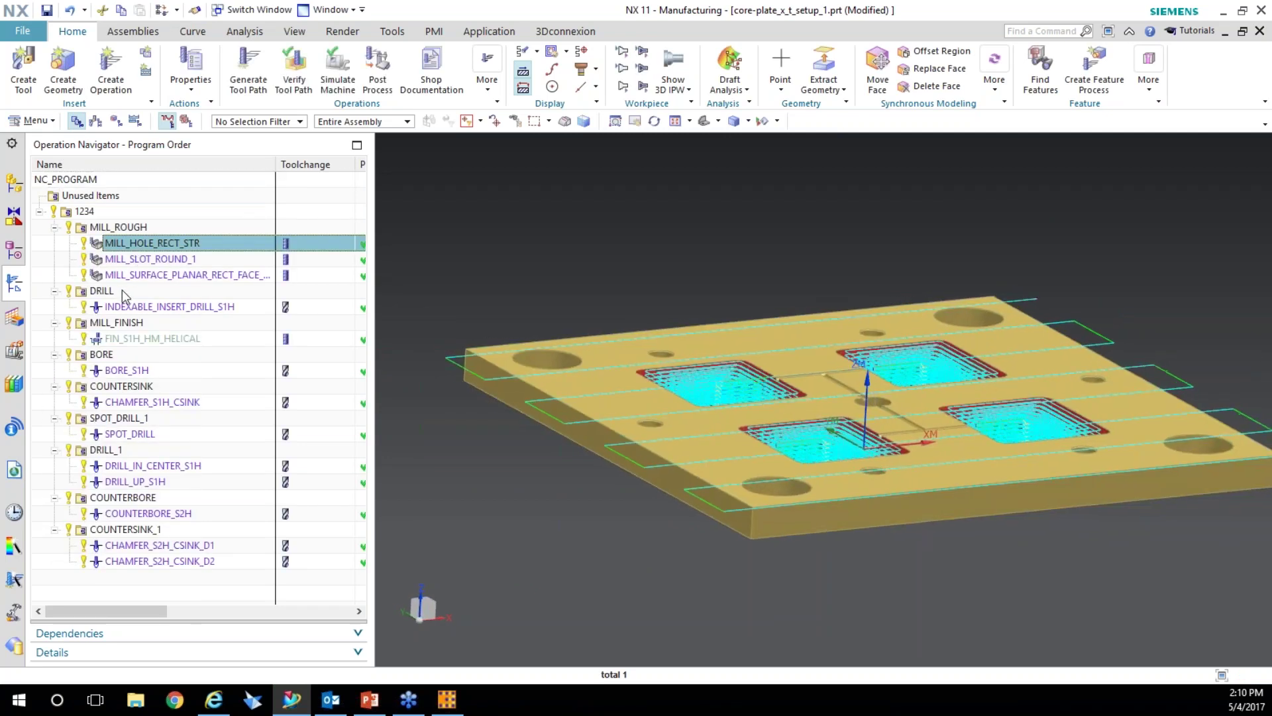
{"action": "left_click", "coordinate": [147, 260]}
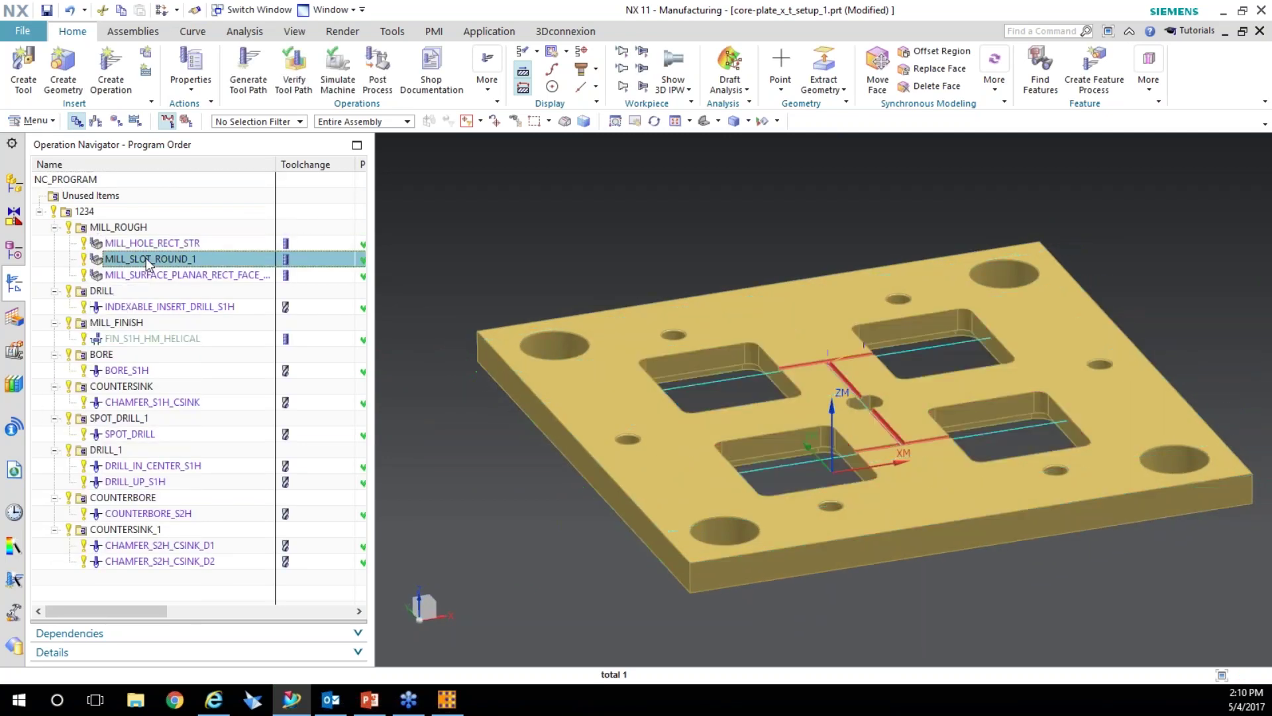
{"action": "left_click", "coordinate": [150, 243]}
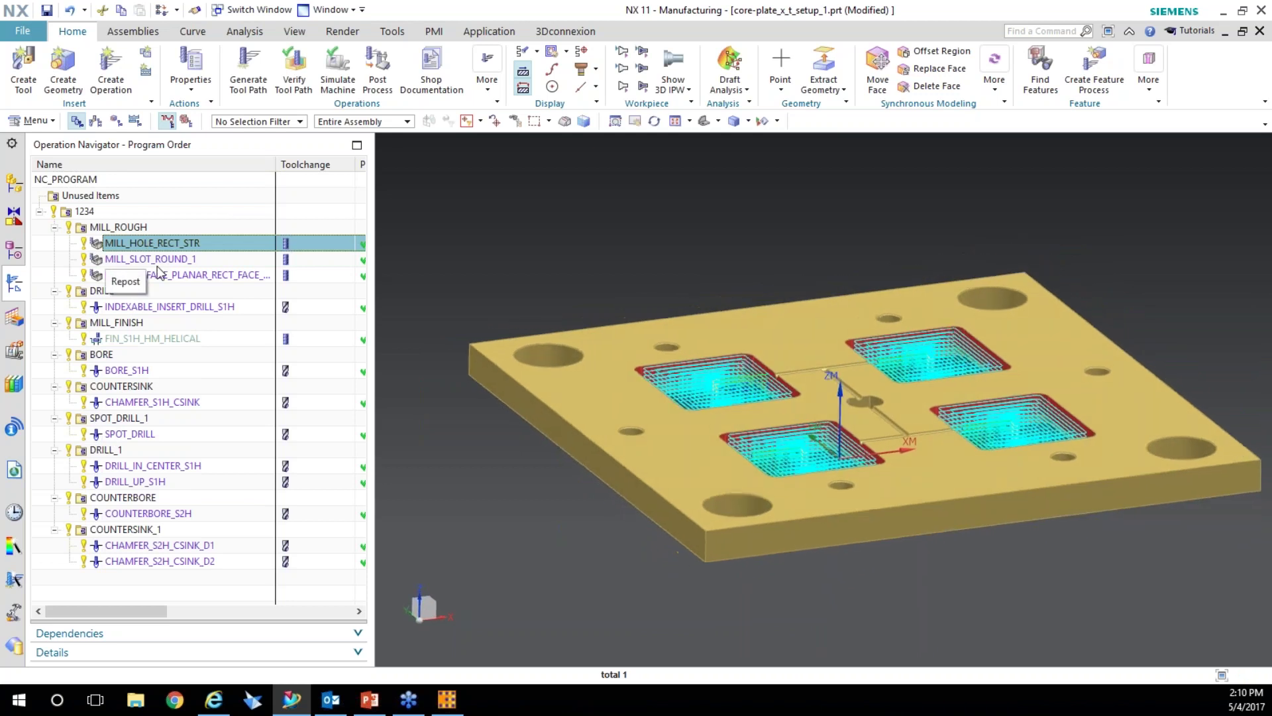
Step: Move MILL_SURFACE_PLANAR_RECT_FACE_MILL to the top of MILL_ROUGH and recheck the pocket and slot paths
{"action": "left_click", "coordinate": [159, 273]}
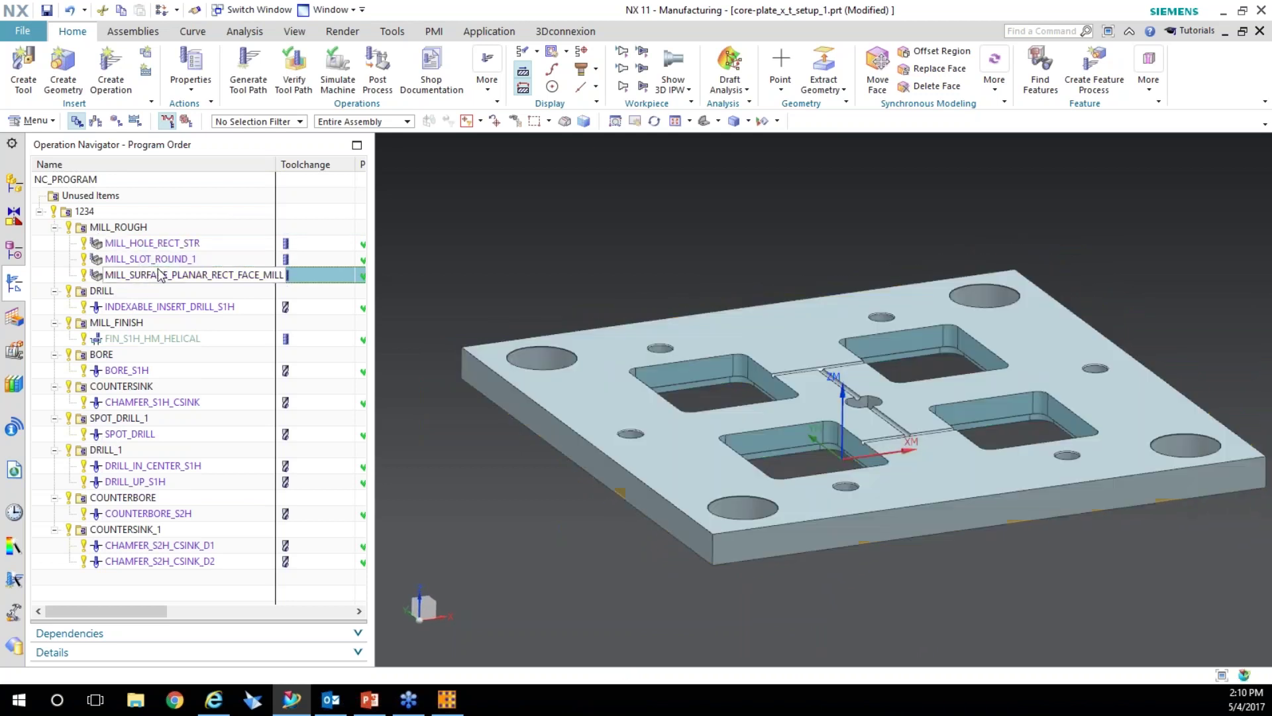
{"action": "left_click_drag", "start_coordinate": [162, 274], "coordinate": [156, 232]}
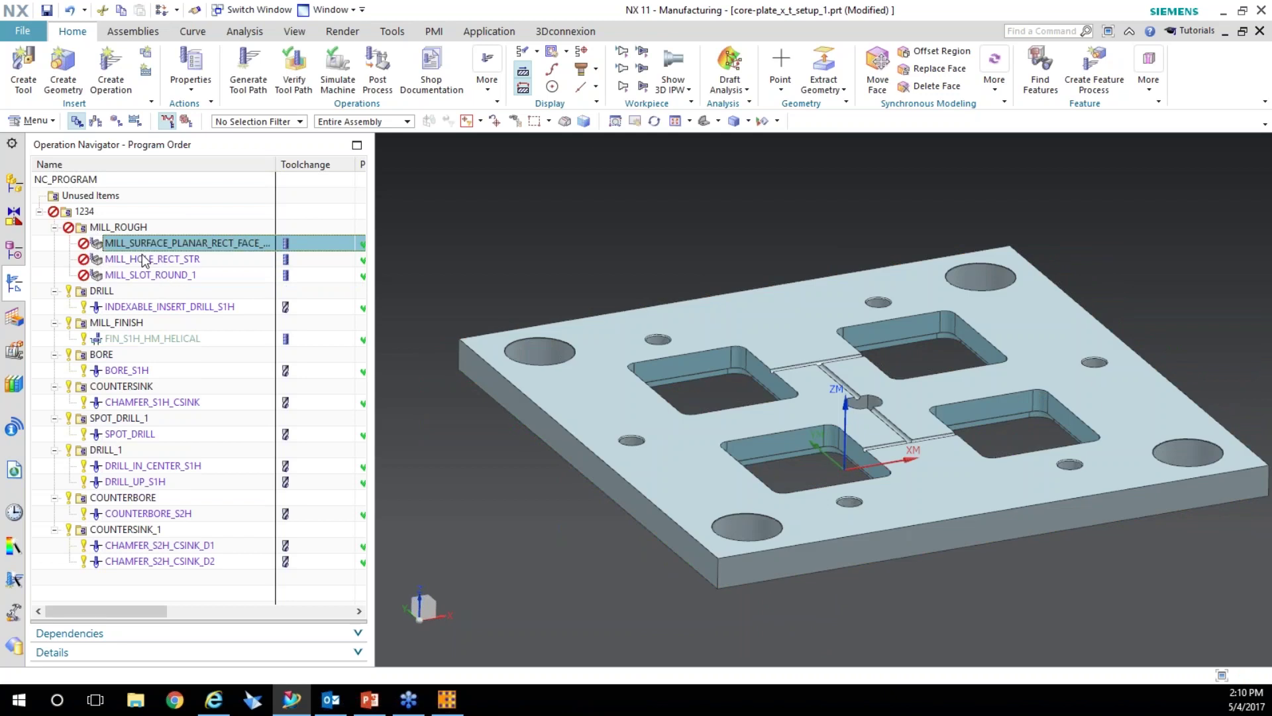
{"action": "left_click", "coordinate": [140, 260]}
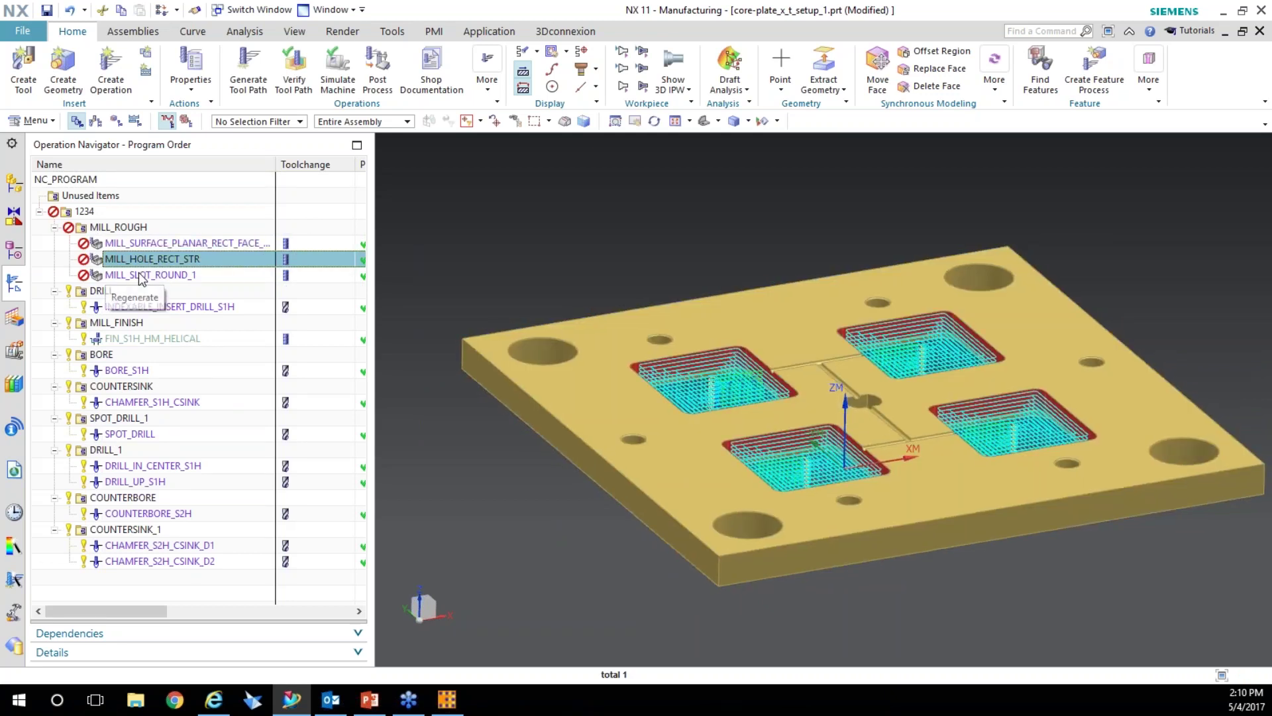
{"action": "left_click", "coordinate": [142, 276]}
{"action": "left_click", "coordinate": [141, 260]}
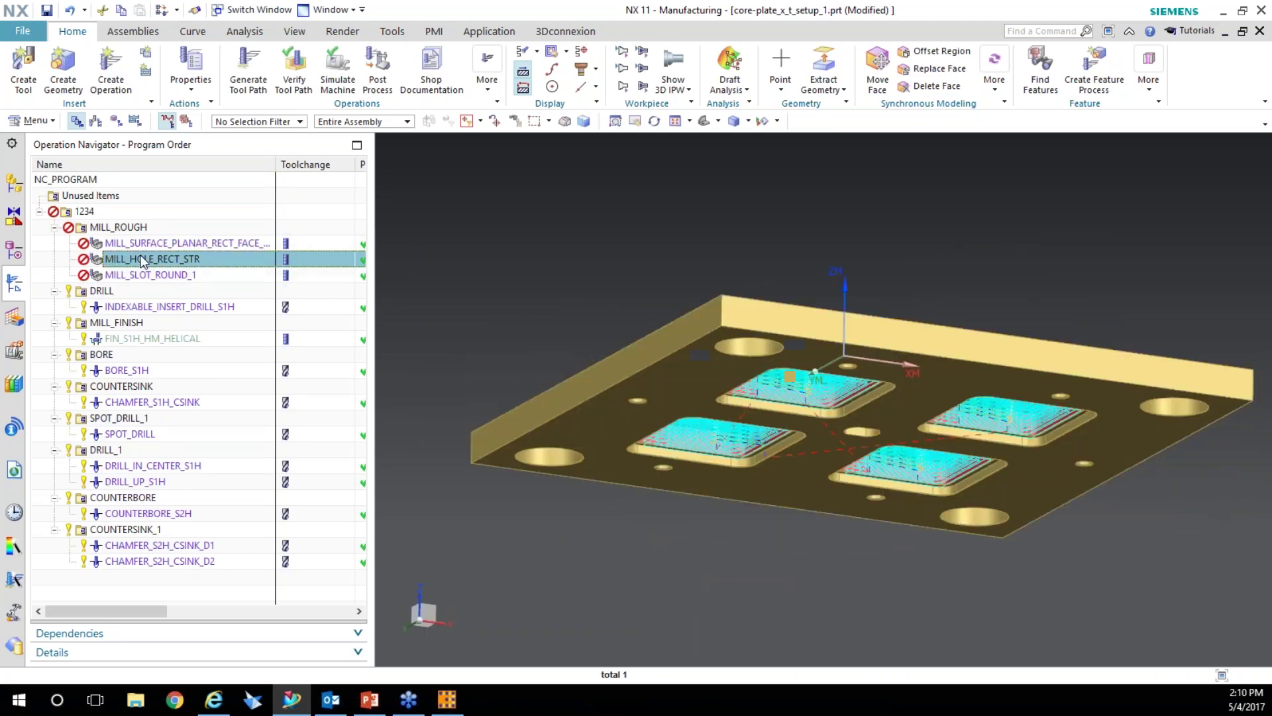
Step: Edit MILL_HOLE_RECT_STR and re-specify its tool axis with a vector
{"action": "double_click", "coordinate": [141, 261]}
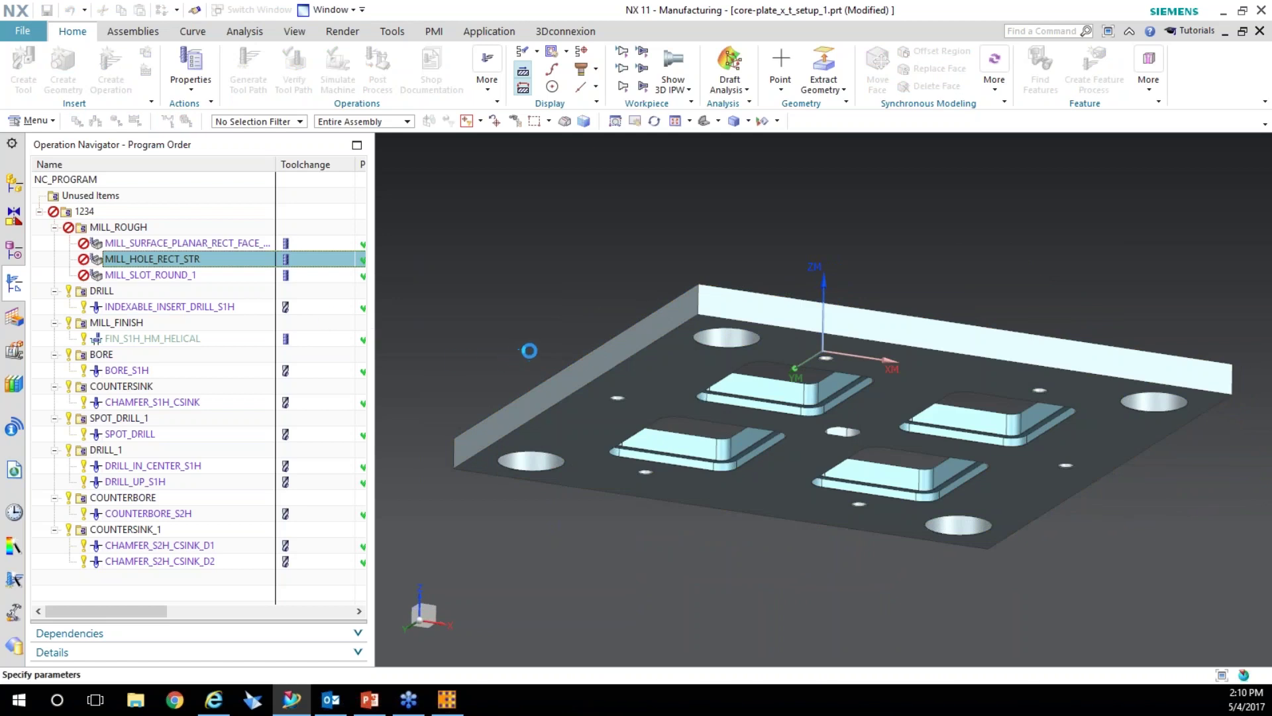
{"action": "left_click", "coordinate": [583, 398]}
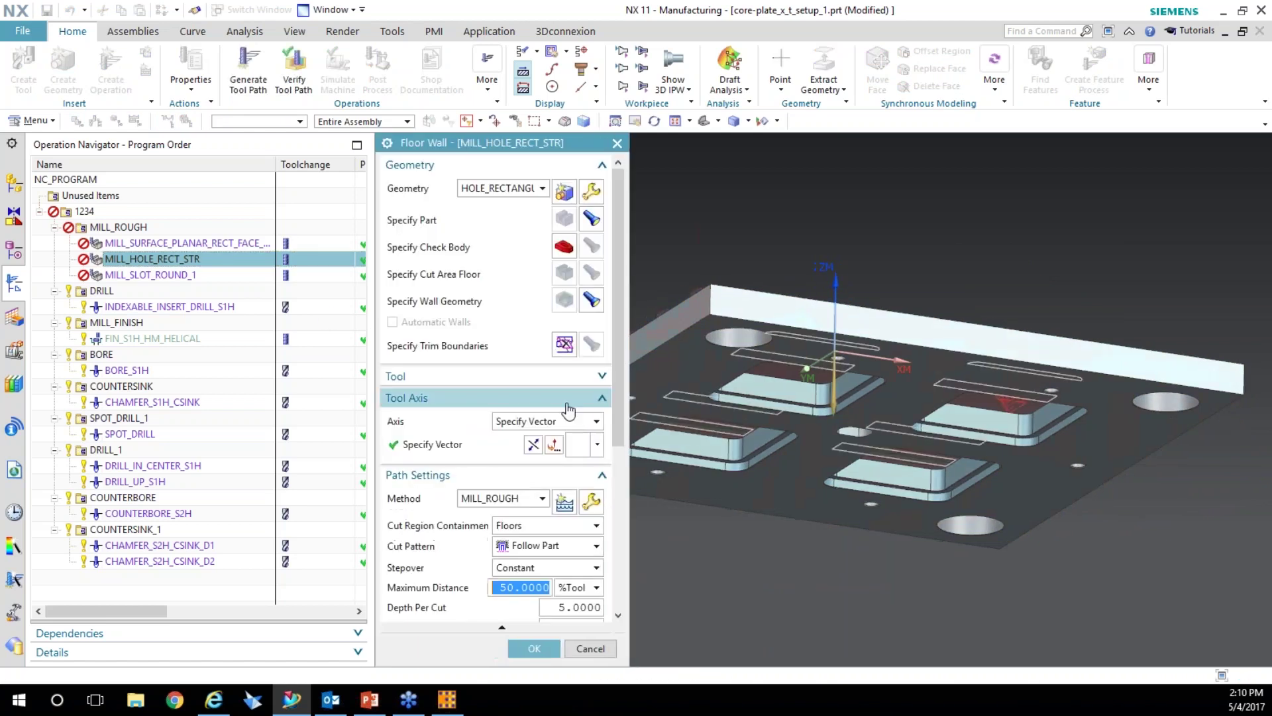
{"action": "left_click", "coordinate": [551, 446]}
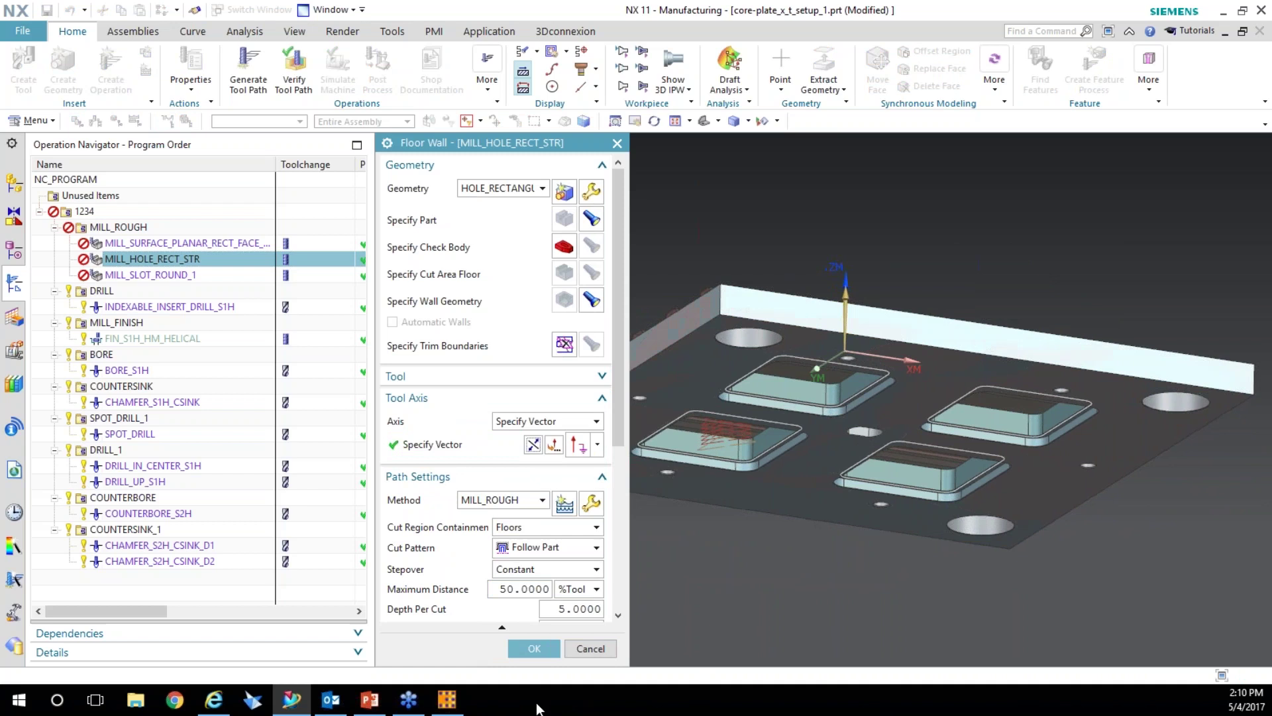
Step: Close Floor Wall, then regenerate and accept tool paths for the whole 1234 program
{"action": "left_click", "coordinate": [534, 648]}
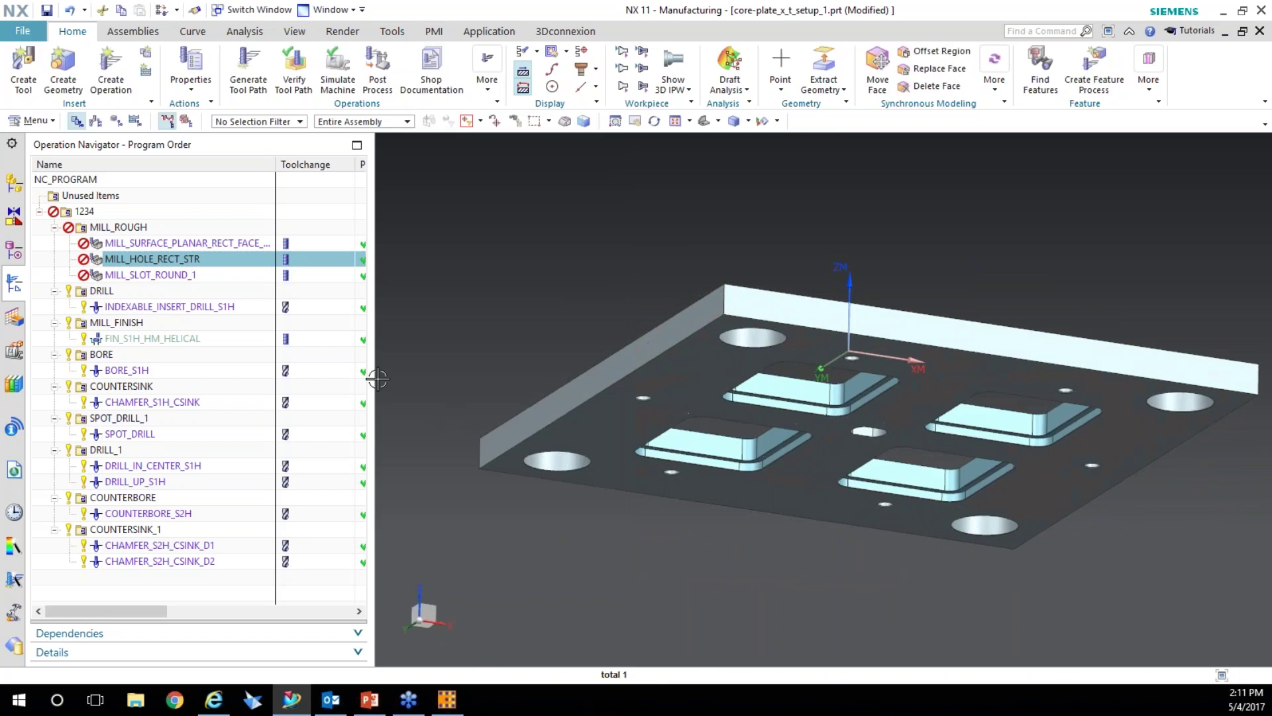
{"action": "left_click", "coordinate": [165, 277]}
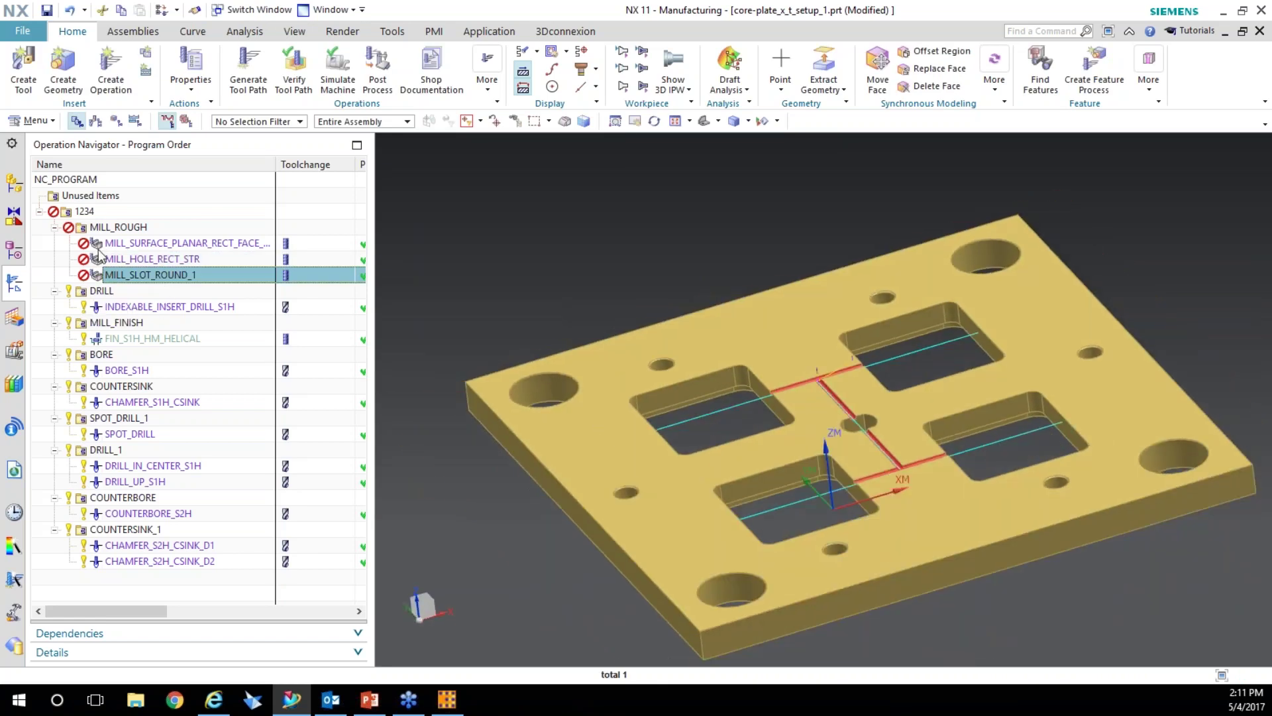
{"action": "left_click", "coordinate": [84, 212]}
{"action": "left_click", "coordinate": [248, 73]}
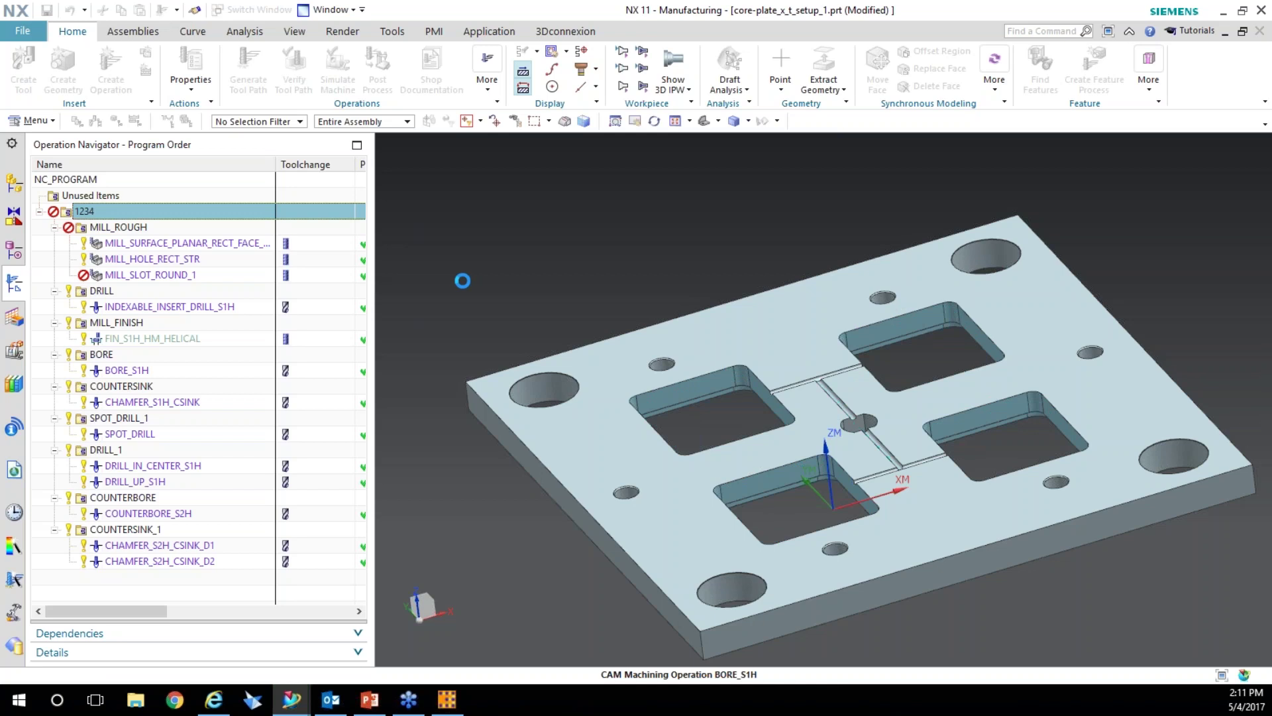
{"action": "left_click", "coordinate": [542, 410]}
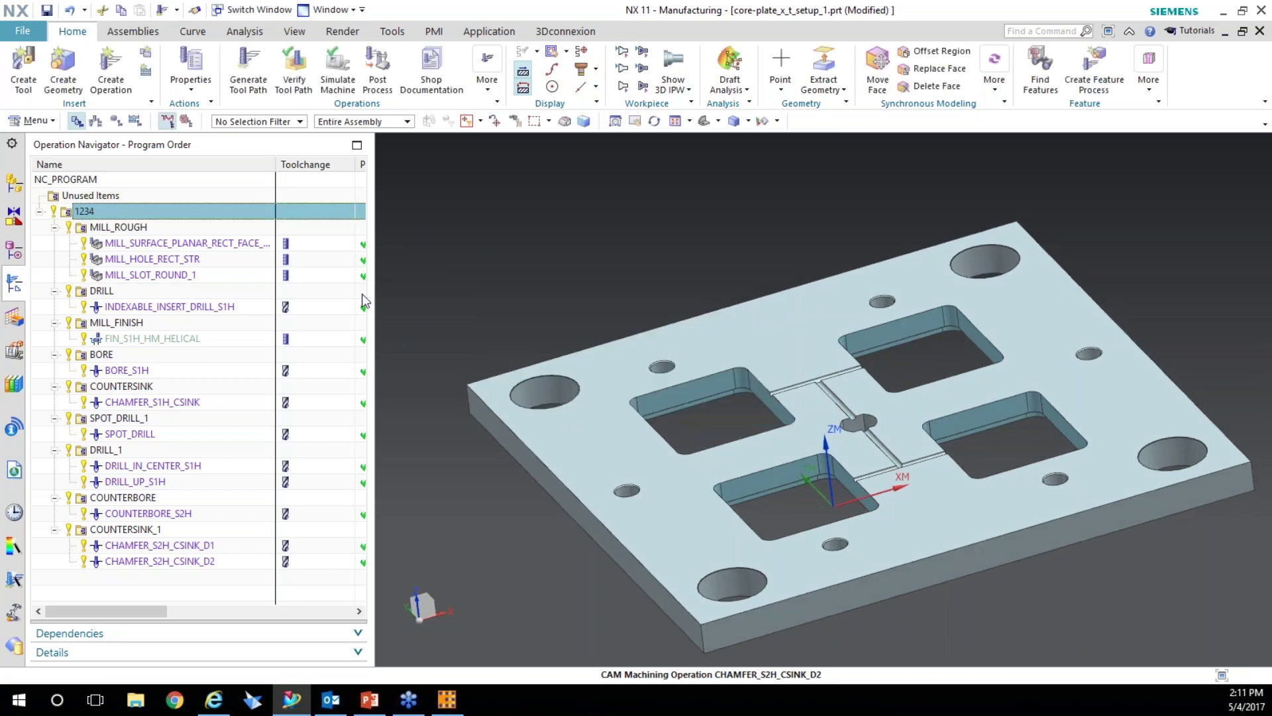
Step: Play a 3D Dynamic material-removal simulation of the 1234 program's tool paths
{"action": "left_click", "coordinate": [294, 73]}
{"action": "left_click", "coordinate": [432, 270]}
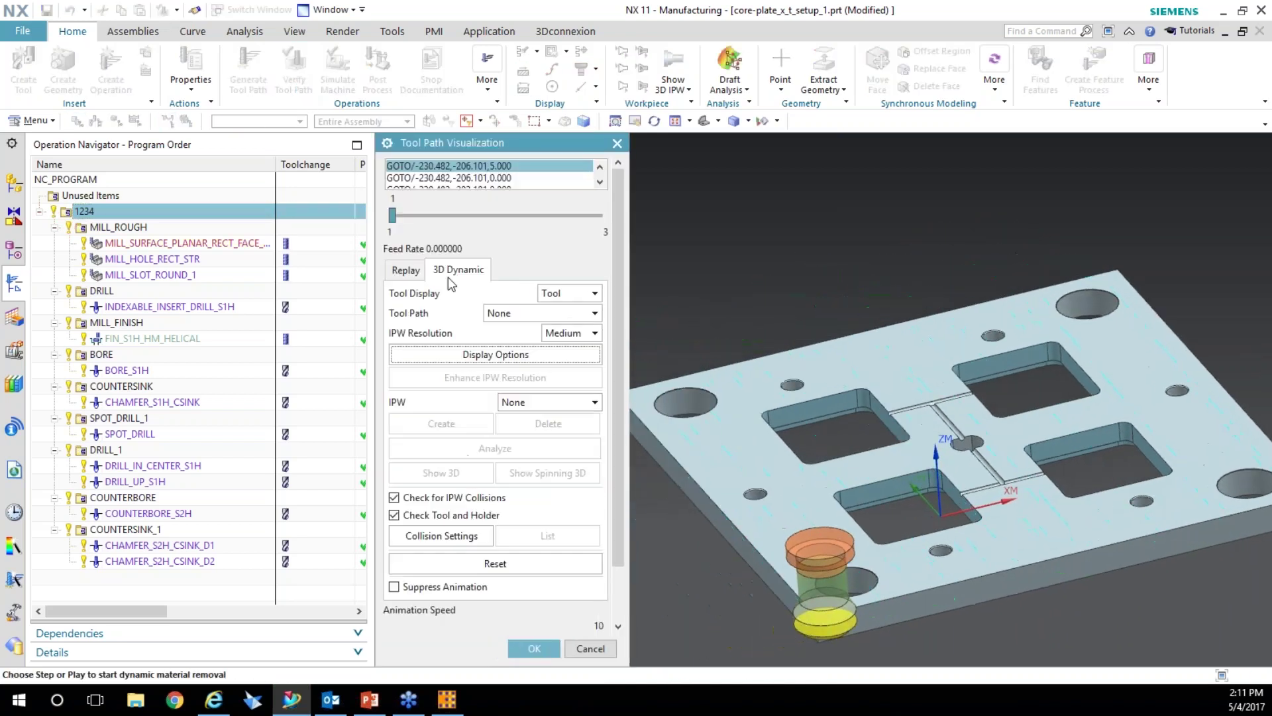
{"action": "scroll", "coordinate": [496, 503], "scroll_direction": "down", "scroll_amount": 1}
{"action": "scroll", "coordinate": [494, 544], "scroll_direction": "down", "scroll_amount": 1}
{"action": "left_click", "coordinate": [486, 586]}
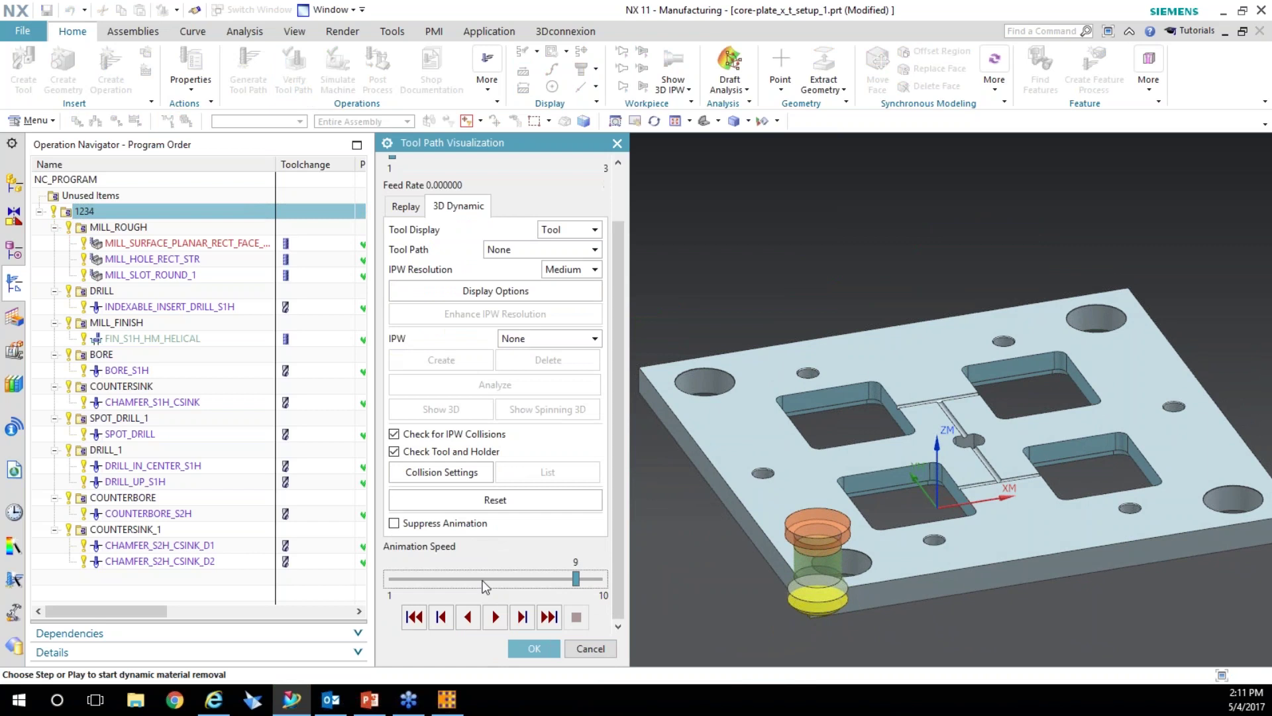
{"action": "left_click", "coordinate": [496, 617]}
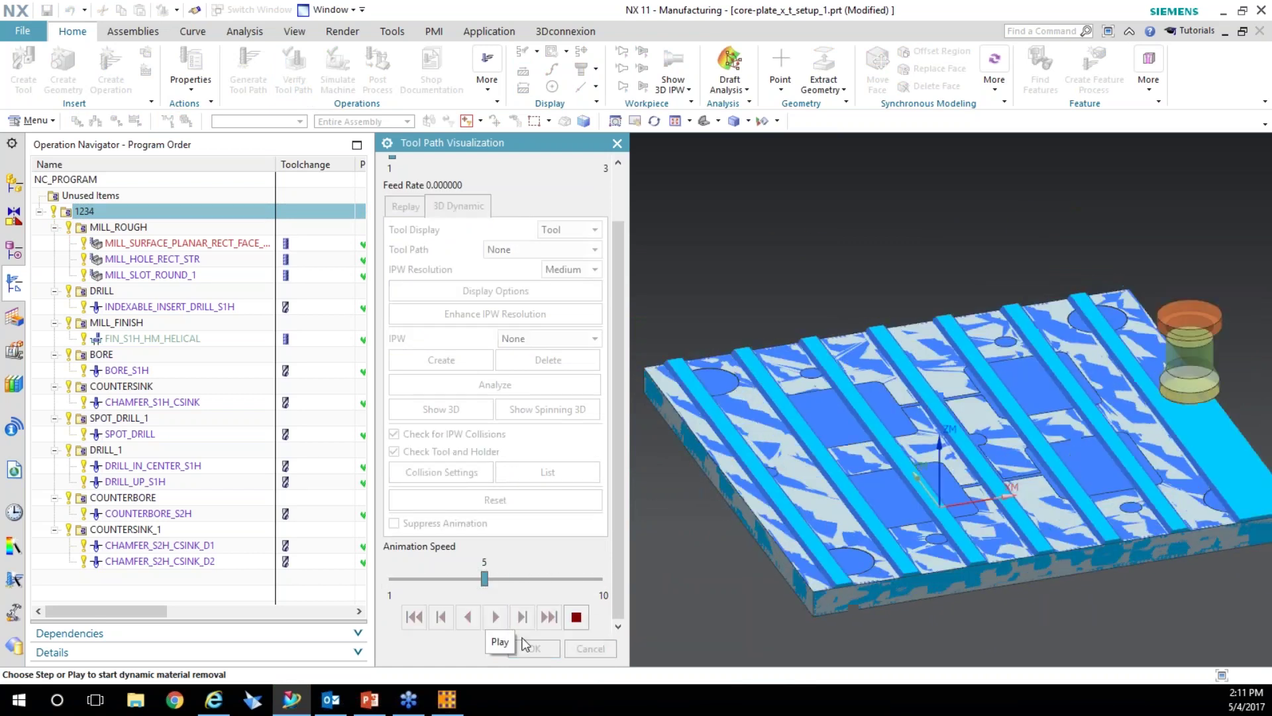
Step: Stop the simulation, close verification and open the face-mill operation's Floor Wall settings
{"action": "left_click", "coordinate": [576, 617]}
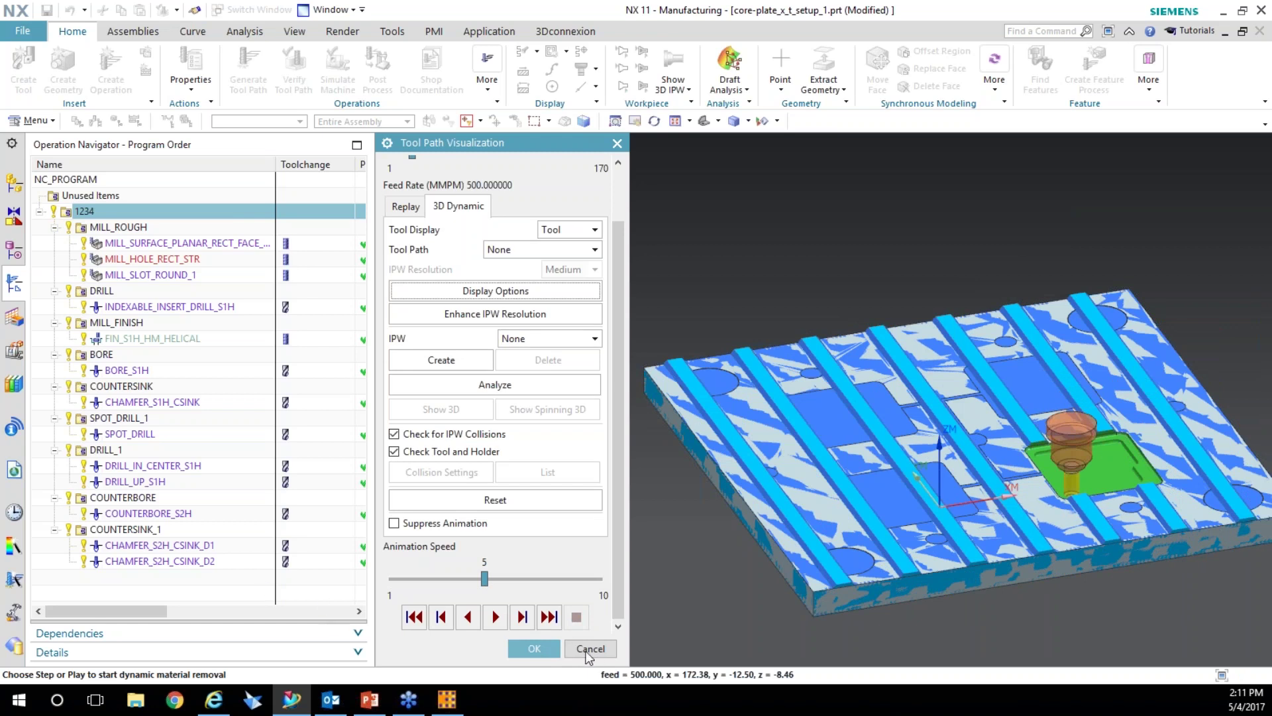
{"action": "left_click", "coordinate": [590, 649]}
{"action": "double_click", "coordinate": [154, 243]}
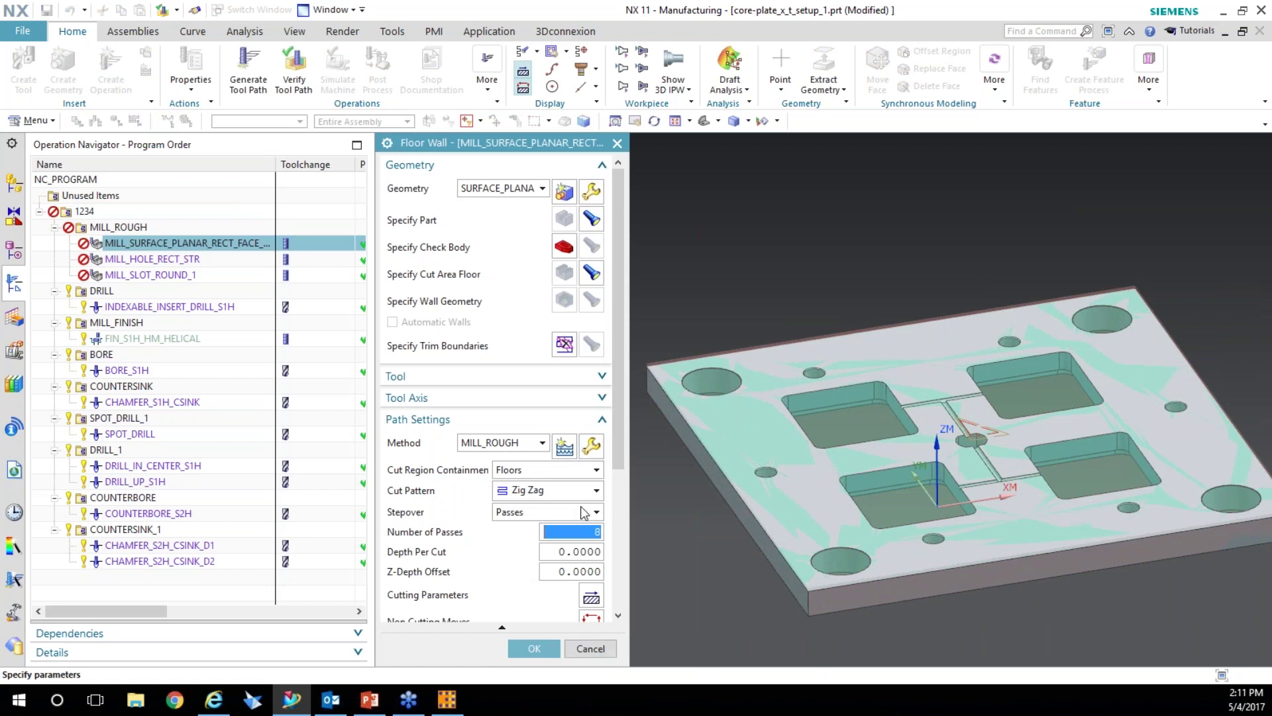
Step: Set the face-milling stepover to 75% Tool Flat and generate its tool path
{"action": "left_click", "coordinate": [534, 648]}
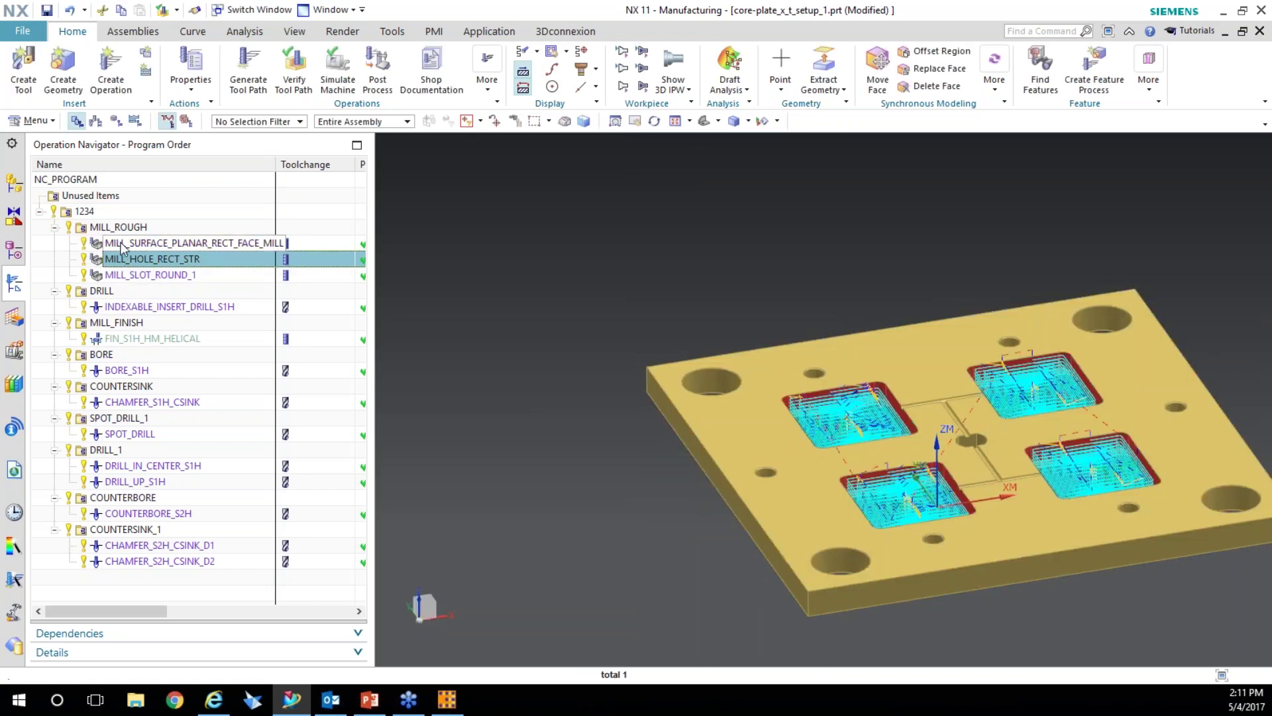
{"action": "double_click", "coordinate": [128, 244]}
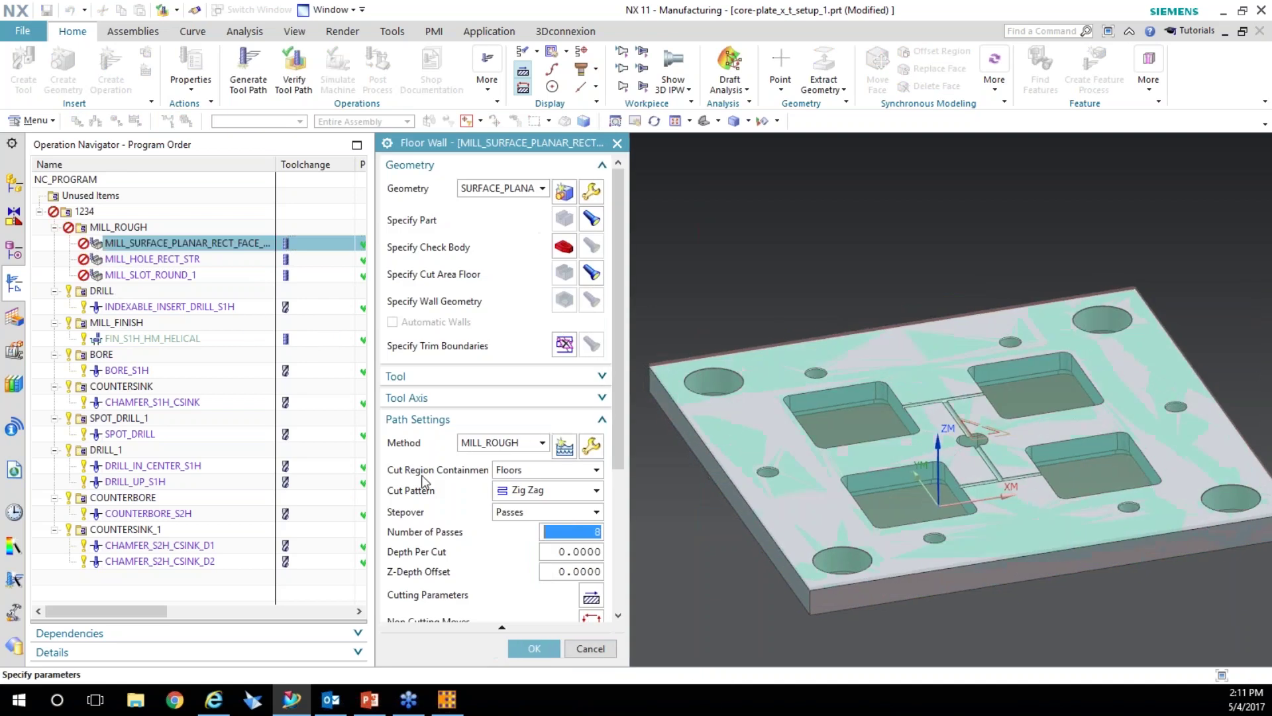
{"action": "left_click", "coordinate": [523, 511]}
{"action": "left_click", "coordinate": [520, 553]}
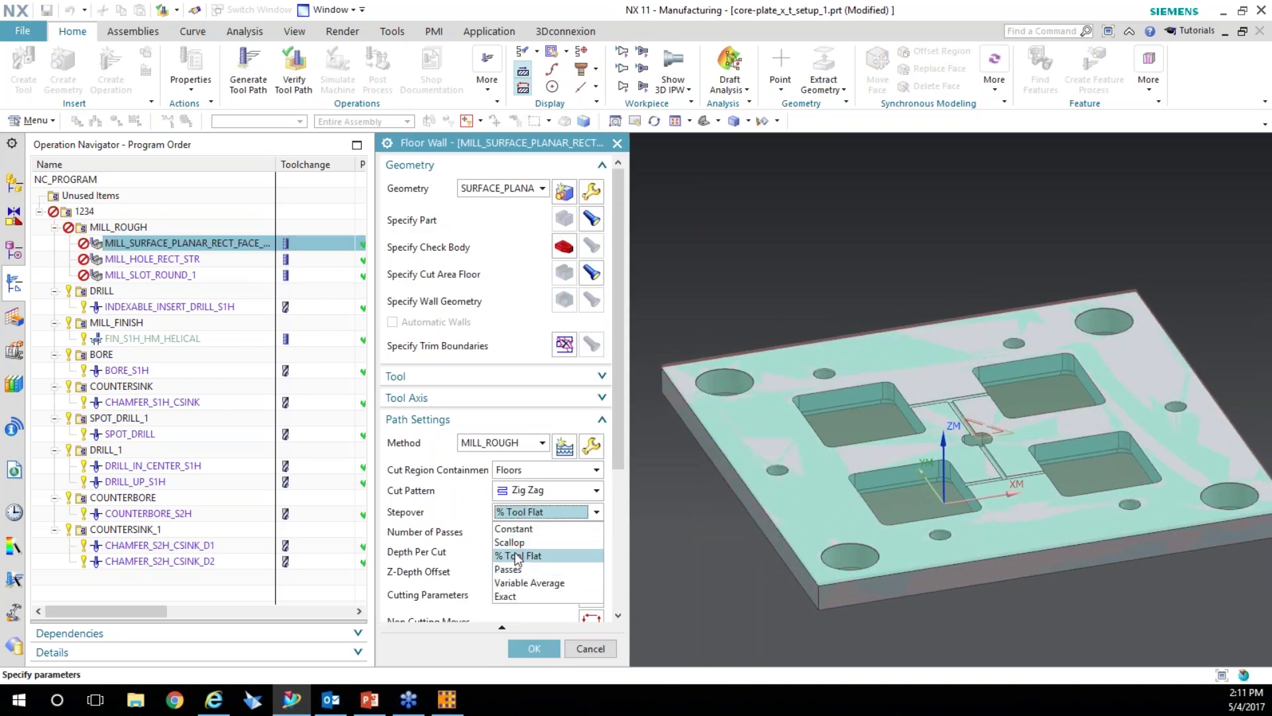
{"action": "scroll", "coordinate": [510, 616], "scroll_direction": "down", "scroll_amount": 3}
{"action": "left_click", "coordinate": [441, 579]}
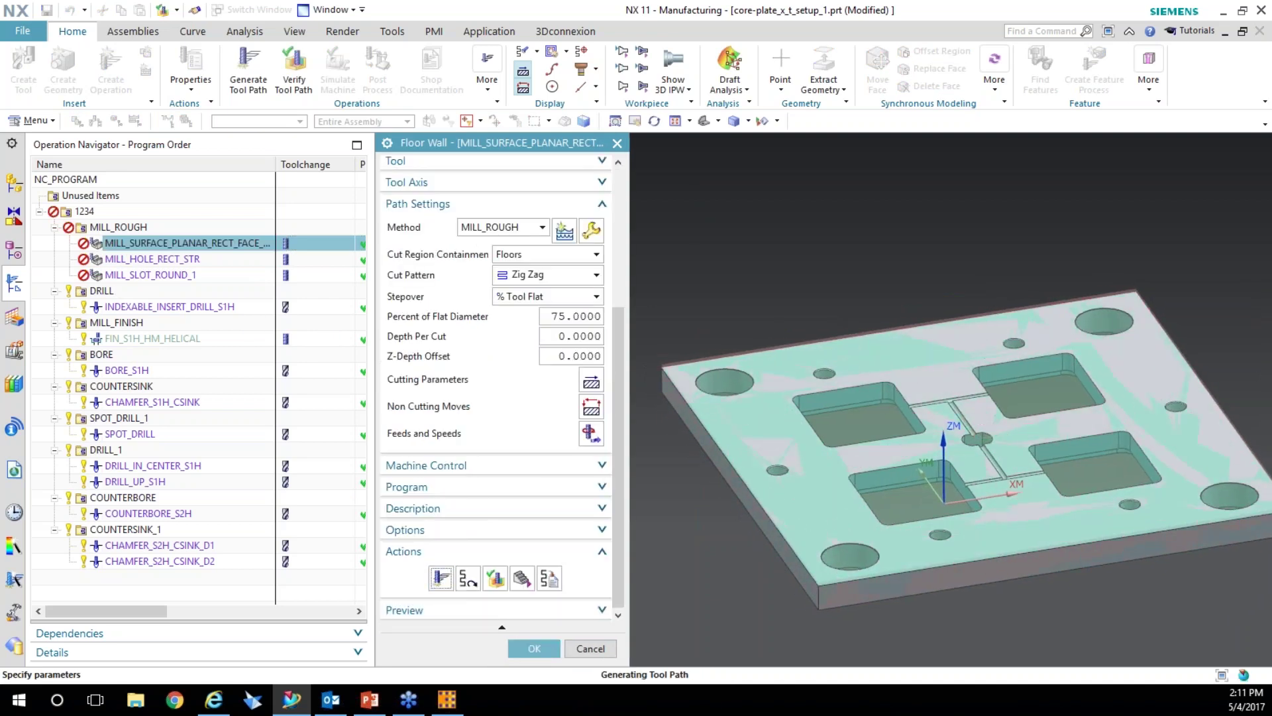
Step: Accept the face-mill settings and regenerate tool paths for the whole 1234 program
{"action": "left_click", "coordinate": [510, 651]}
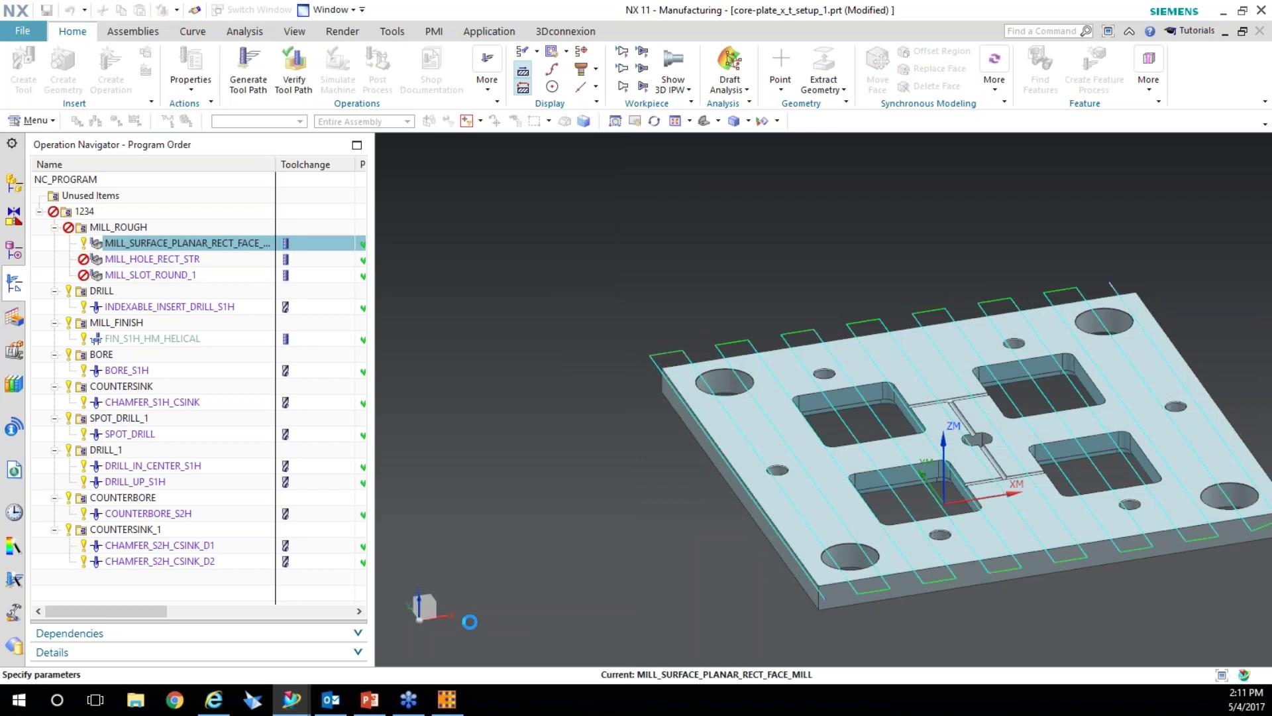
{"action": "left_click", "coordinate": [517, 652]}
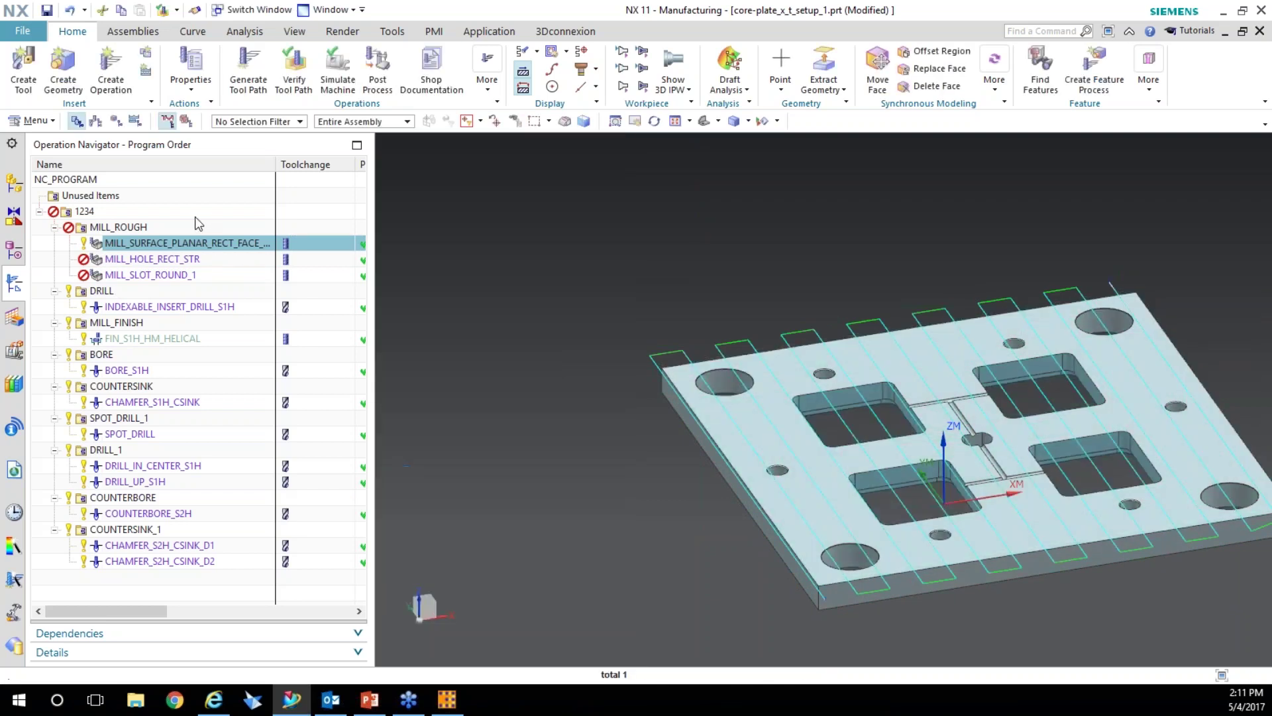
{"action": "left_click", "coordinate": [141, 213]}
{"action": "left_click", "coordinate": [249, 69]}
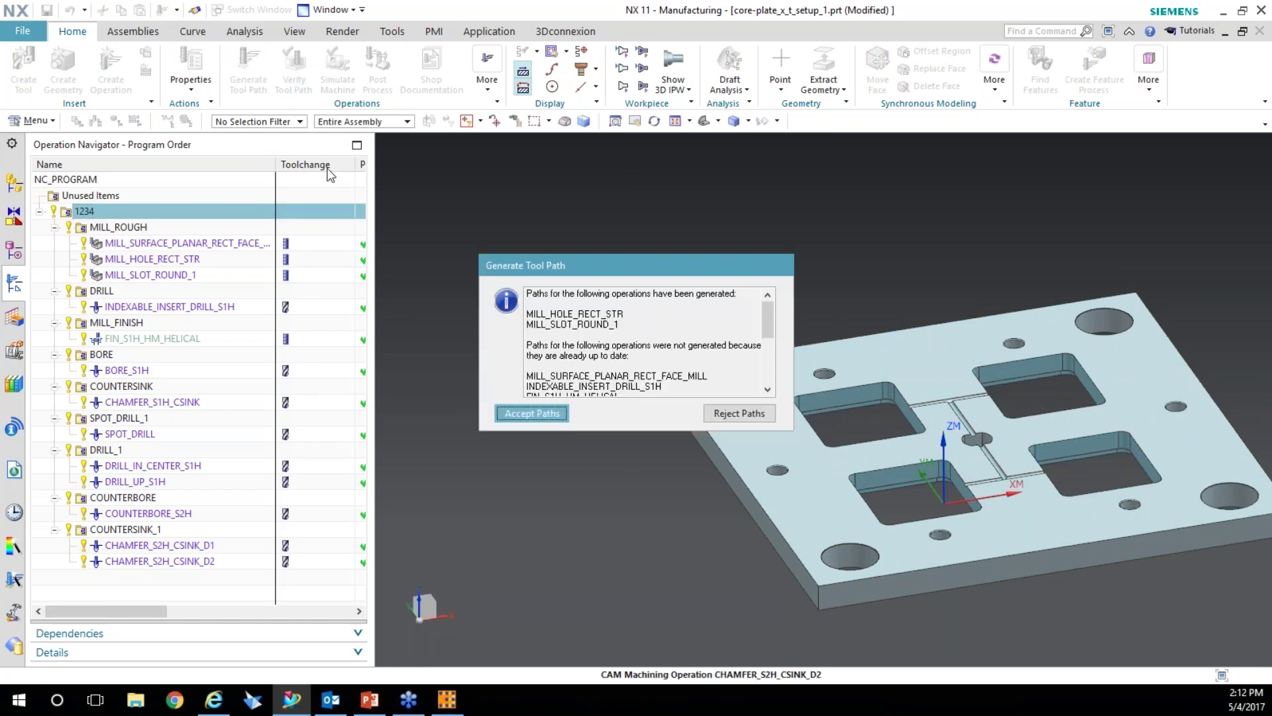
Step: Accept the paths and play the 3D Dynamic simulation at animation speed 5 to completion
{"action": "key", "text": "Return"}
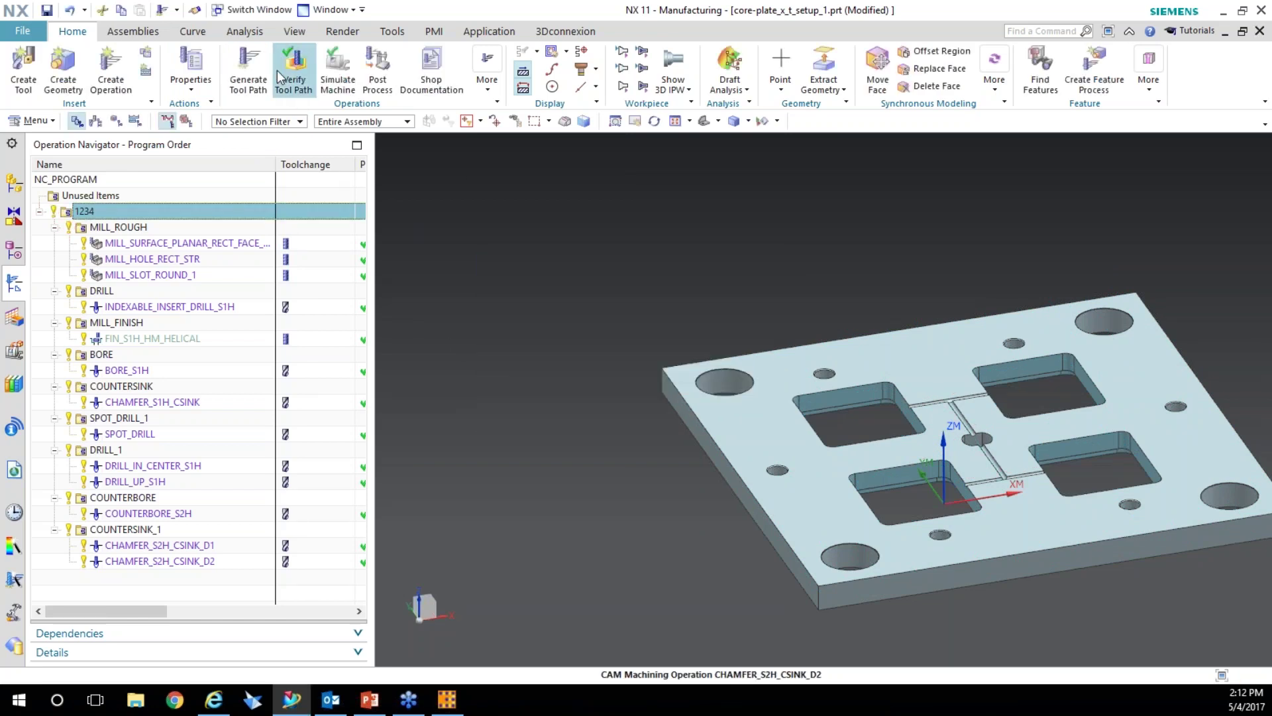
{"action": "left_click", "coordinate": [467, 269]}
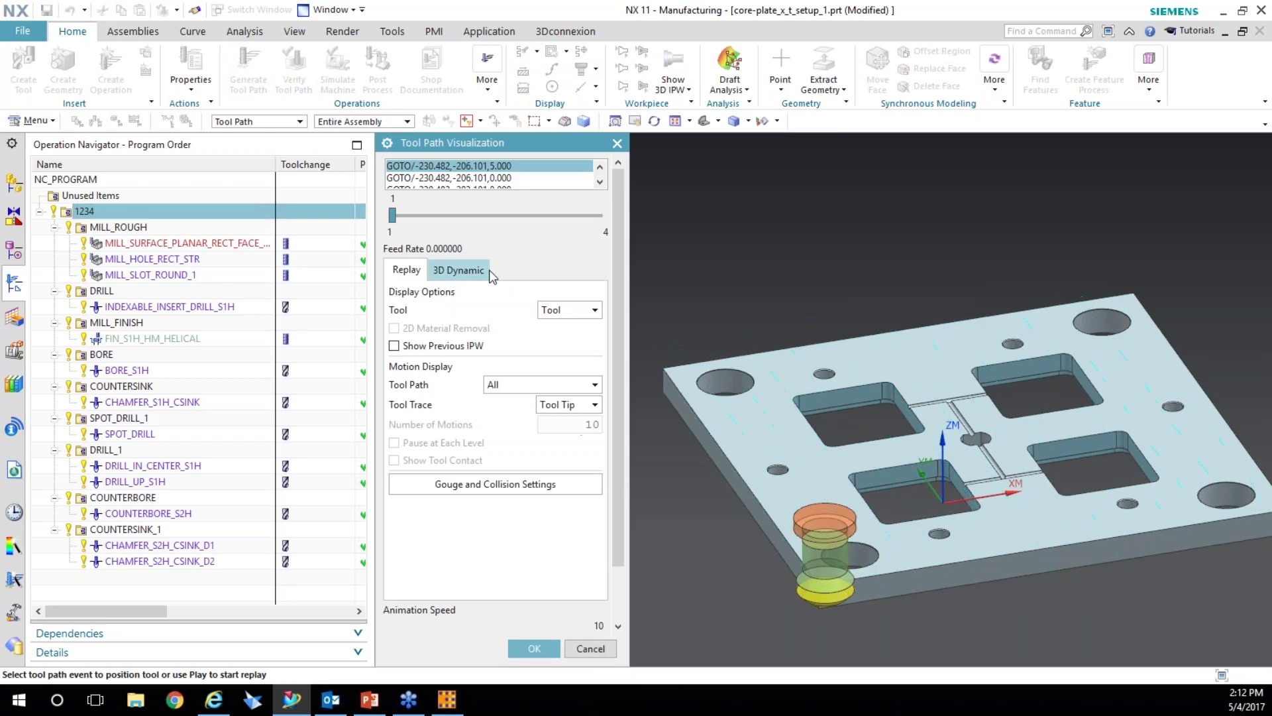
{"action": "scroll", "coordinate": [512, 578], "scroll_direction": "down", "scroll_amount": 3}
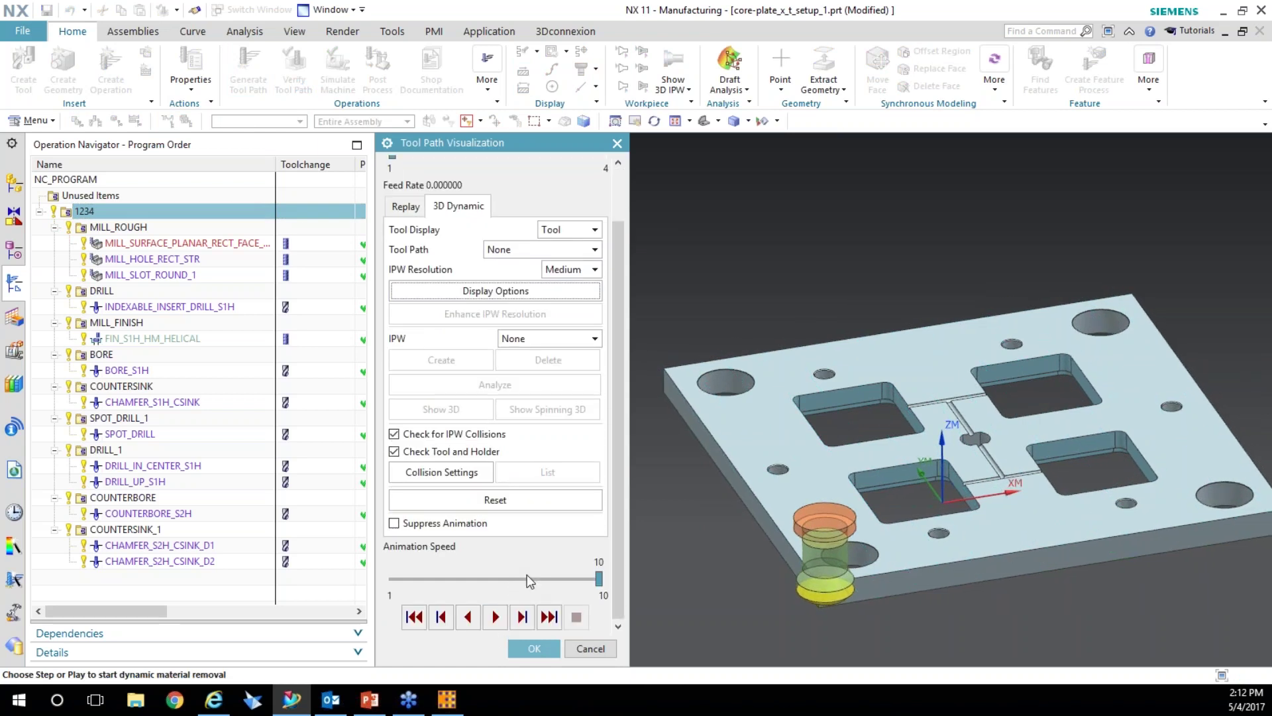
{"action": "left_click", "coordinate": [511, 579]}
{"action": "left_click_drag", "start_coordinate": [511, 579], "coordinate": [487, 575]}
{"action": "left_click", "coordinate": [496, 617]}
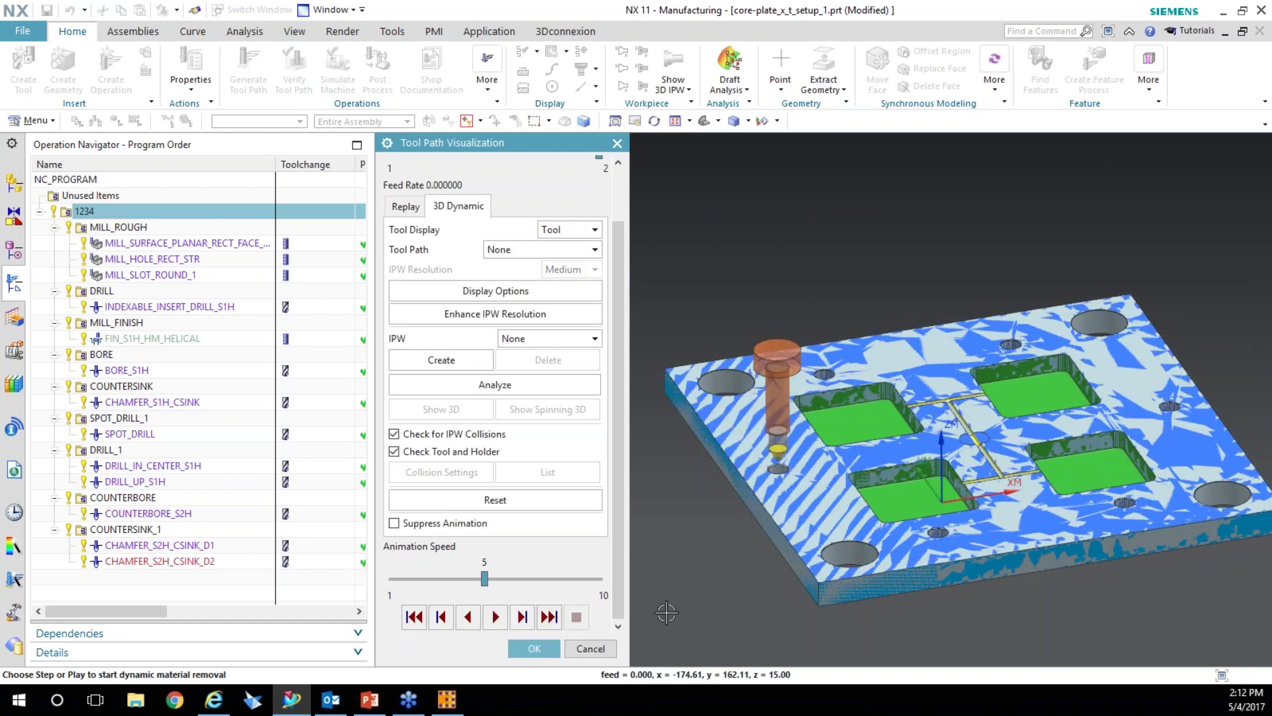
{"action": "left_click", "coordinate": [534, 648]}
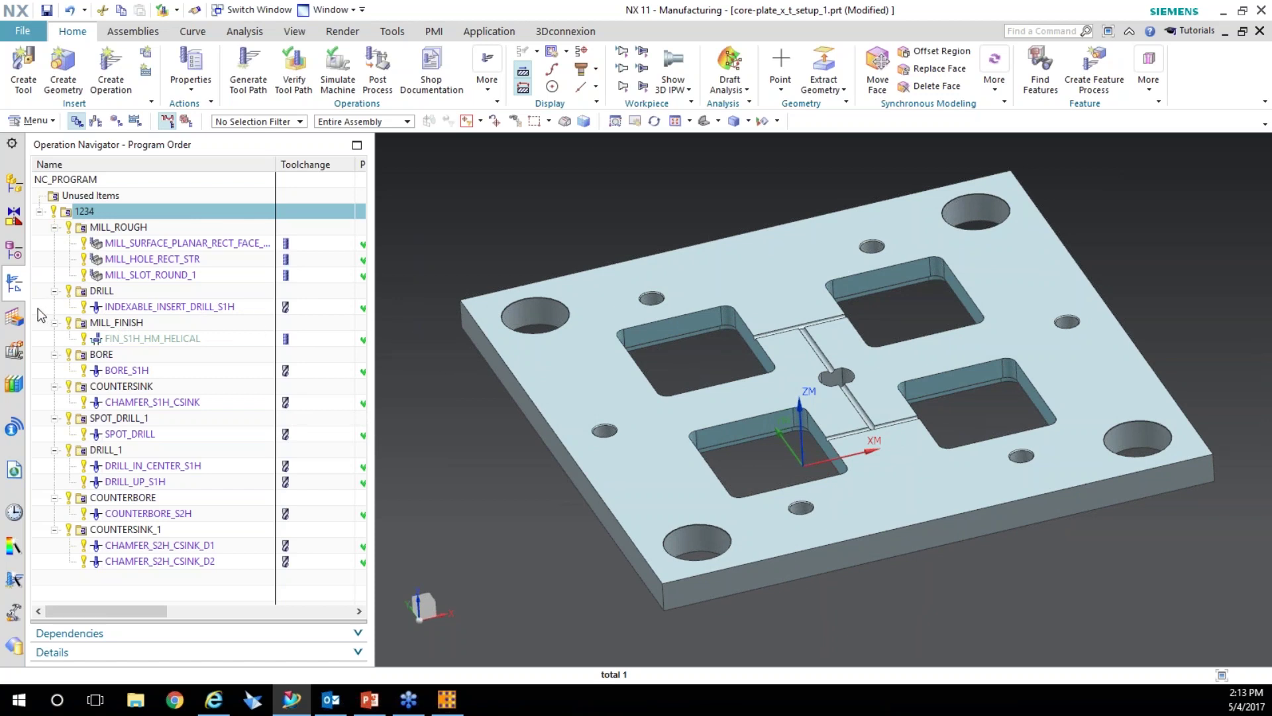
Step: Review machining features, then list operations by geometry under SLOT_ROUND, STEP1HOLE and other feature groups
{"action": "left_click", "coordinate": [14, 316]}
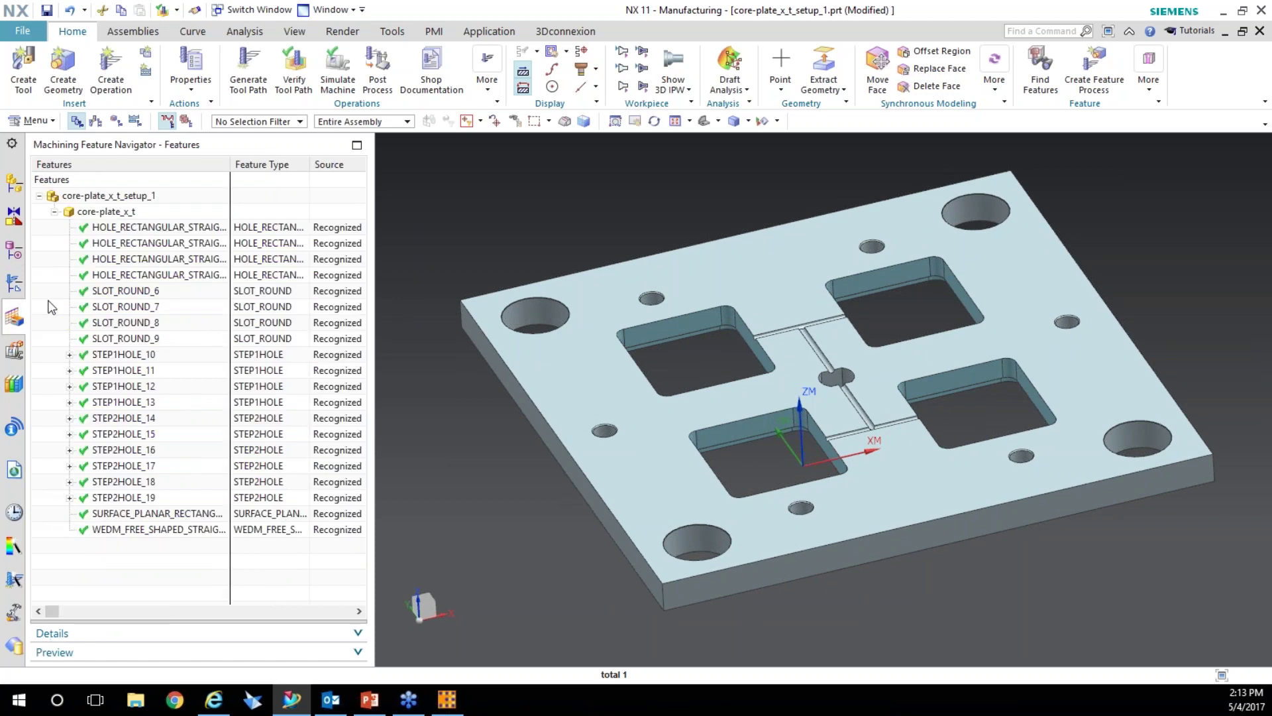
{"action": "right_click", "coordinate": [47, 208]}
{"action": "left_click", "coordinate": [97, 350]}
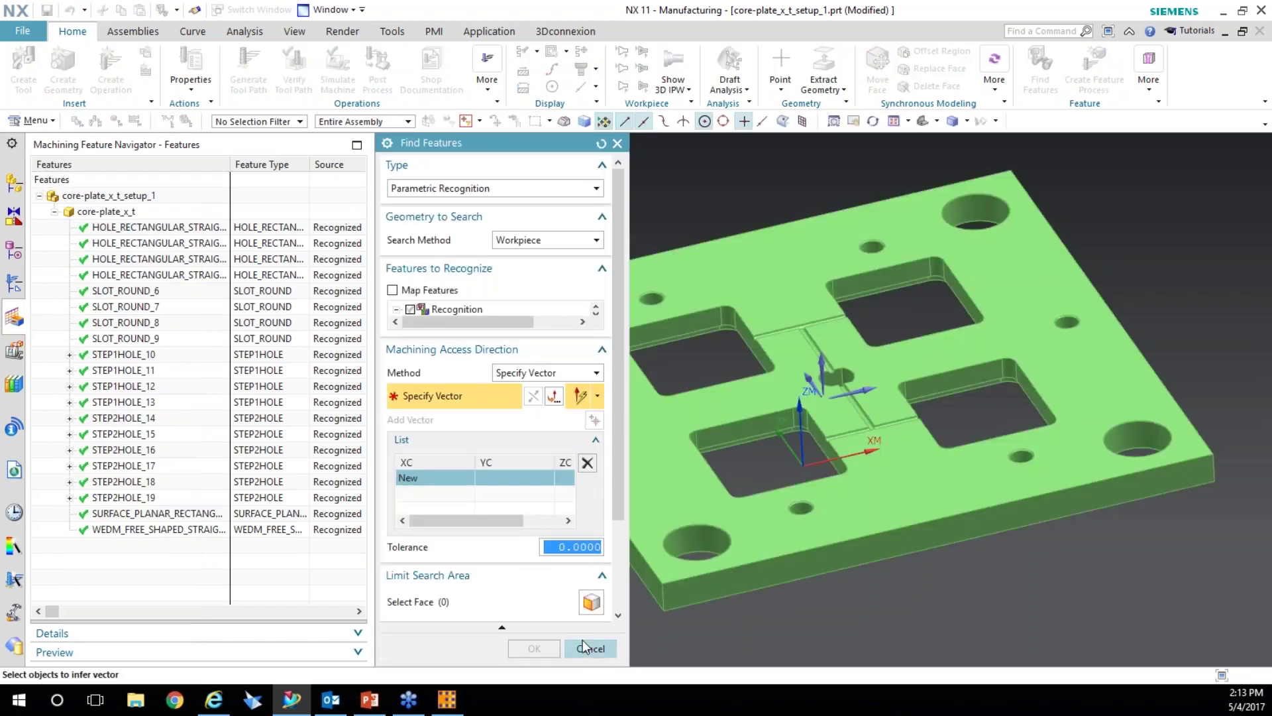
{"action": "left_click", "coordinate": [583, 643]}
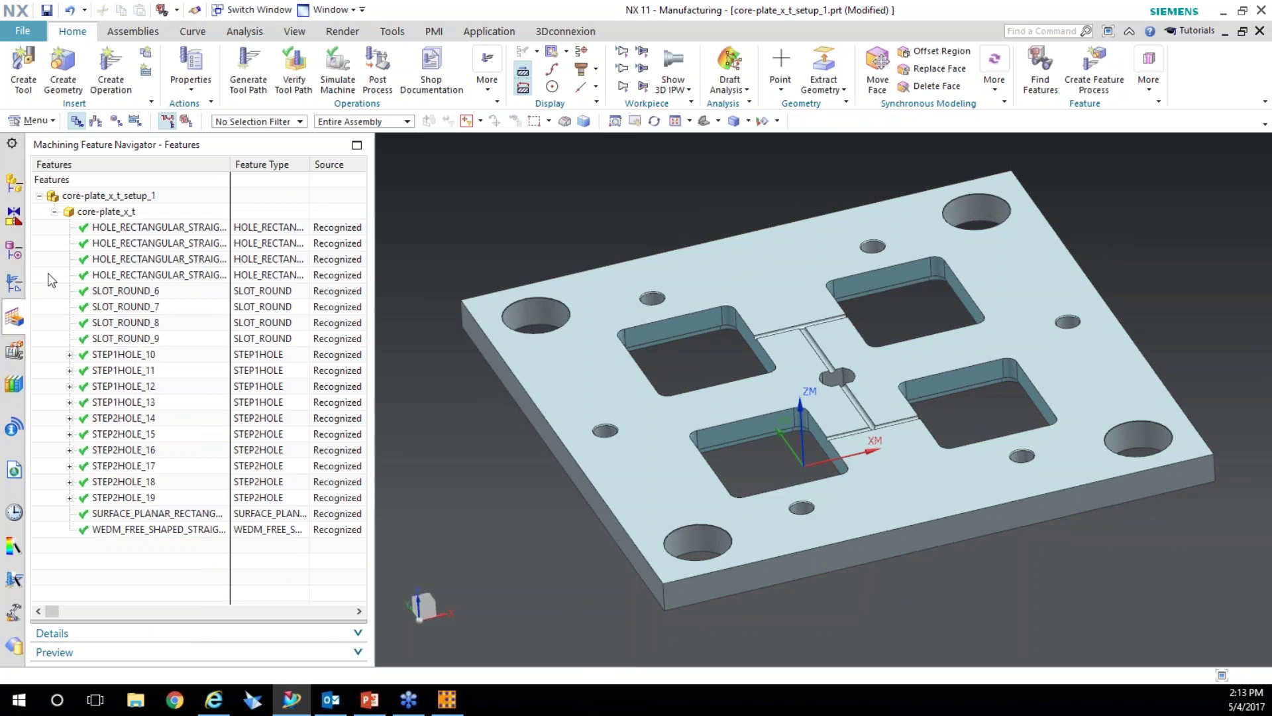
{"action": "left_click", "coordinate": [116, 121]}
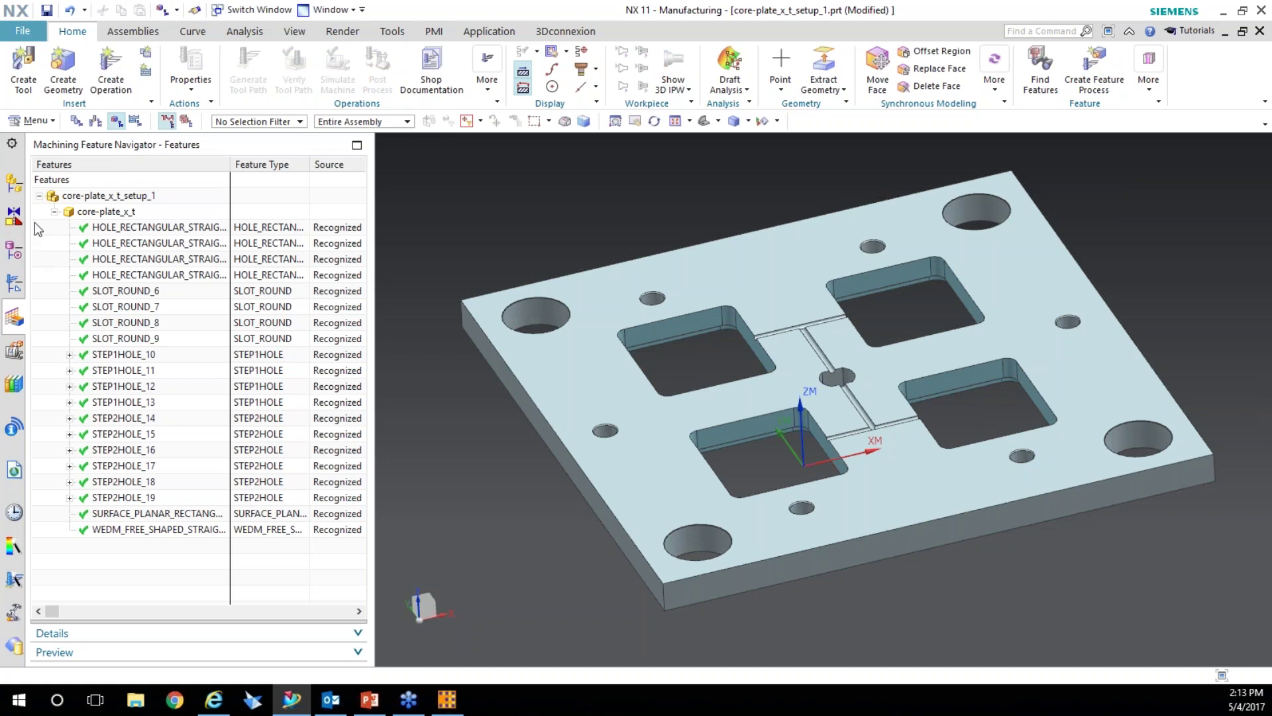
{"action": "left_click", "coordinate": [14, 284]}
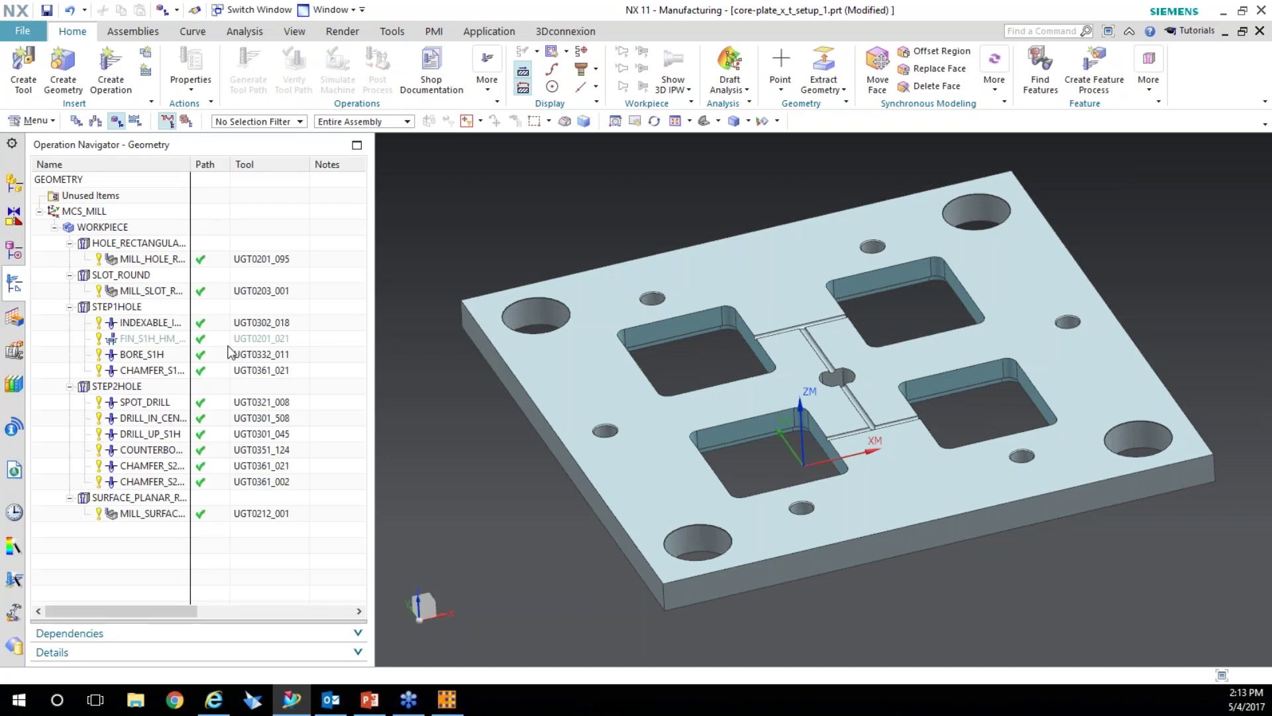
{"action": "left_click", "coordinate": [129, 243]}
{"action": "left_click", "coordinate": [126, 275]}
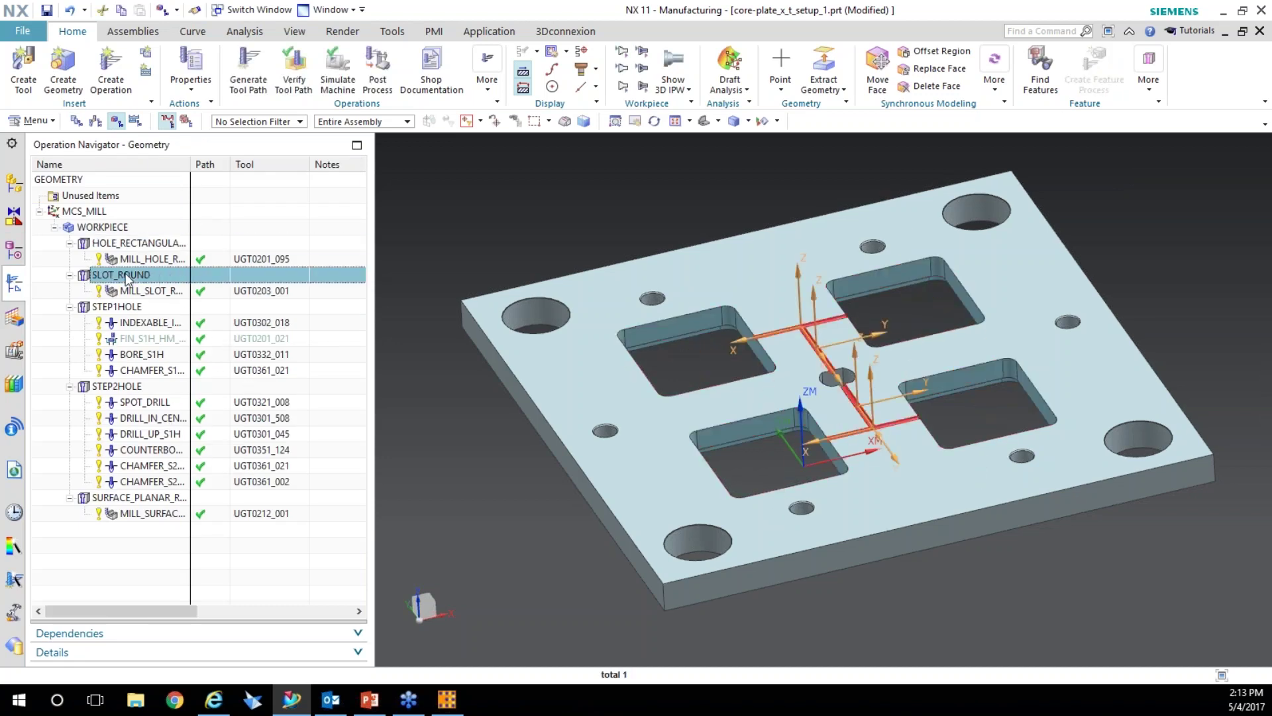
{"action": "left_click", "coordinate": [136, 307]}
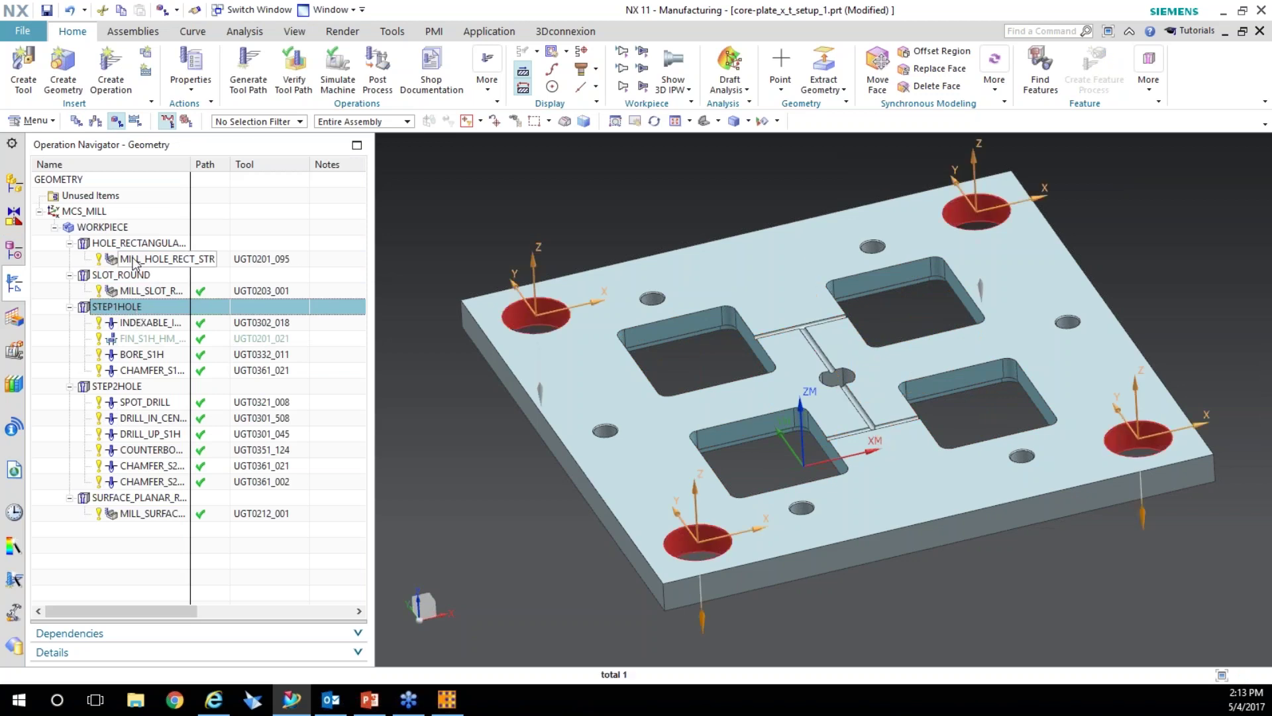
{"action": "double_click", "coordinate": [135, 260]}
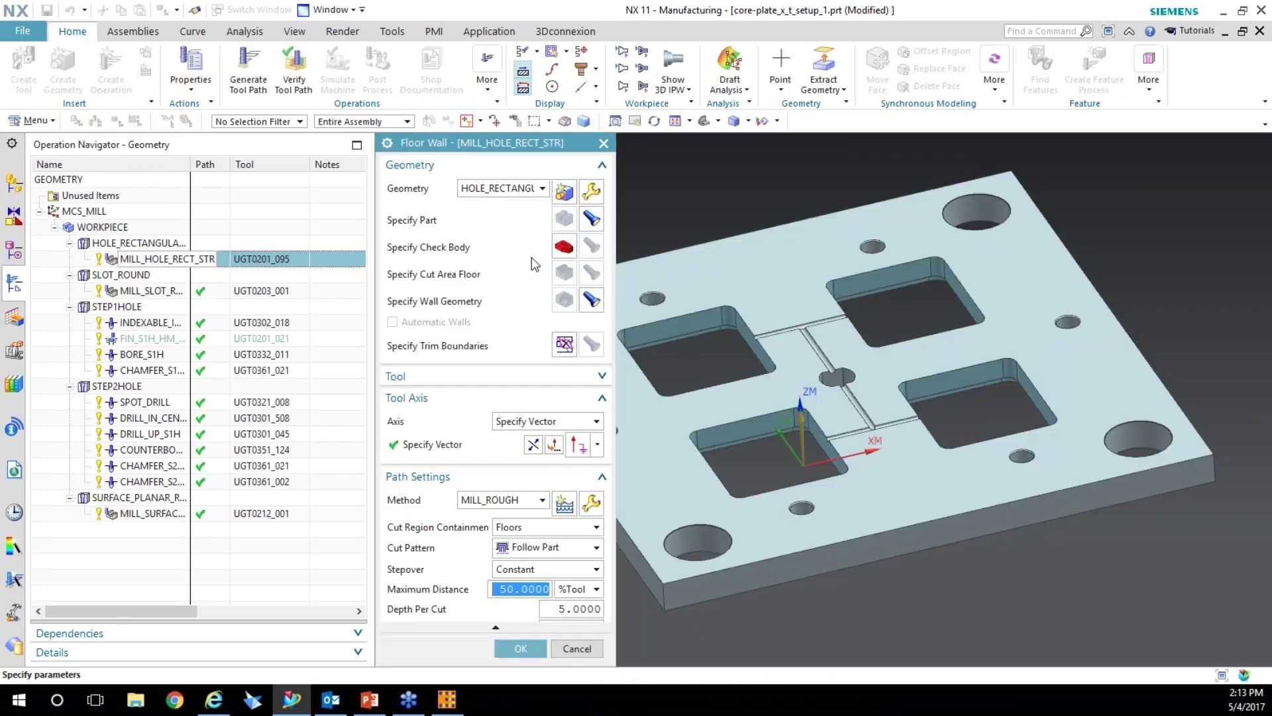
{"action": "left_click", "coordinate": [532, 189]}
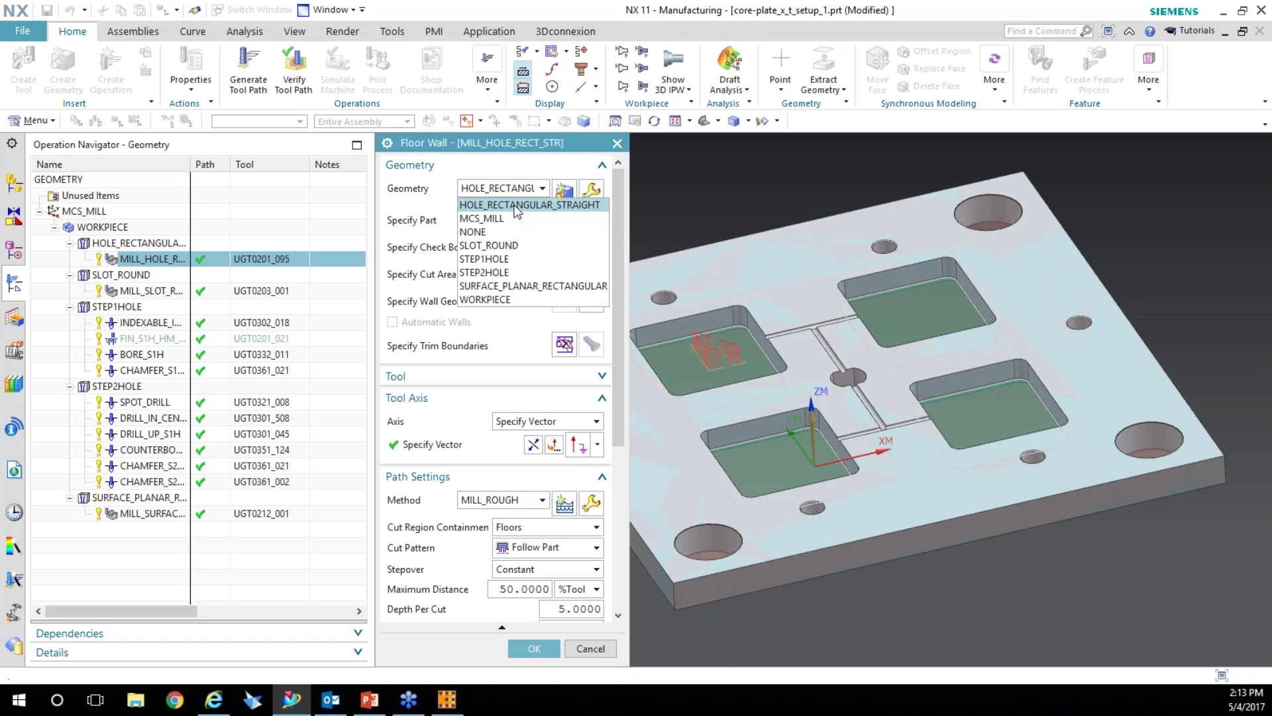
{"action": "left_click", "coordinate": [513, 207]}
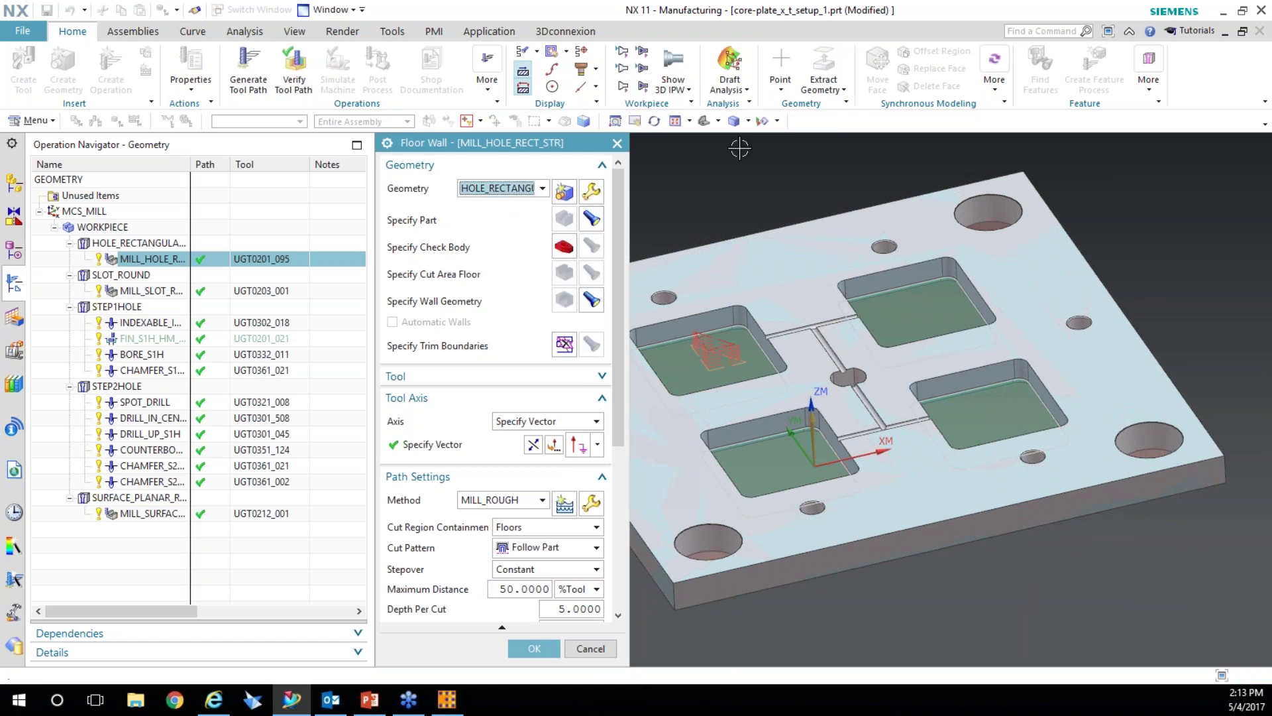
{"action": "left_click", "coordinate": [611, 651]}
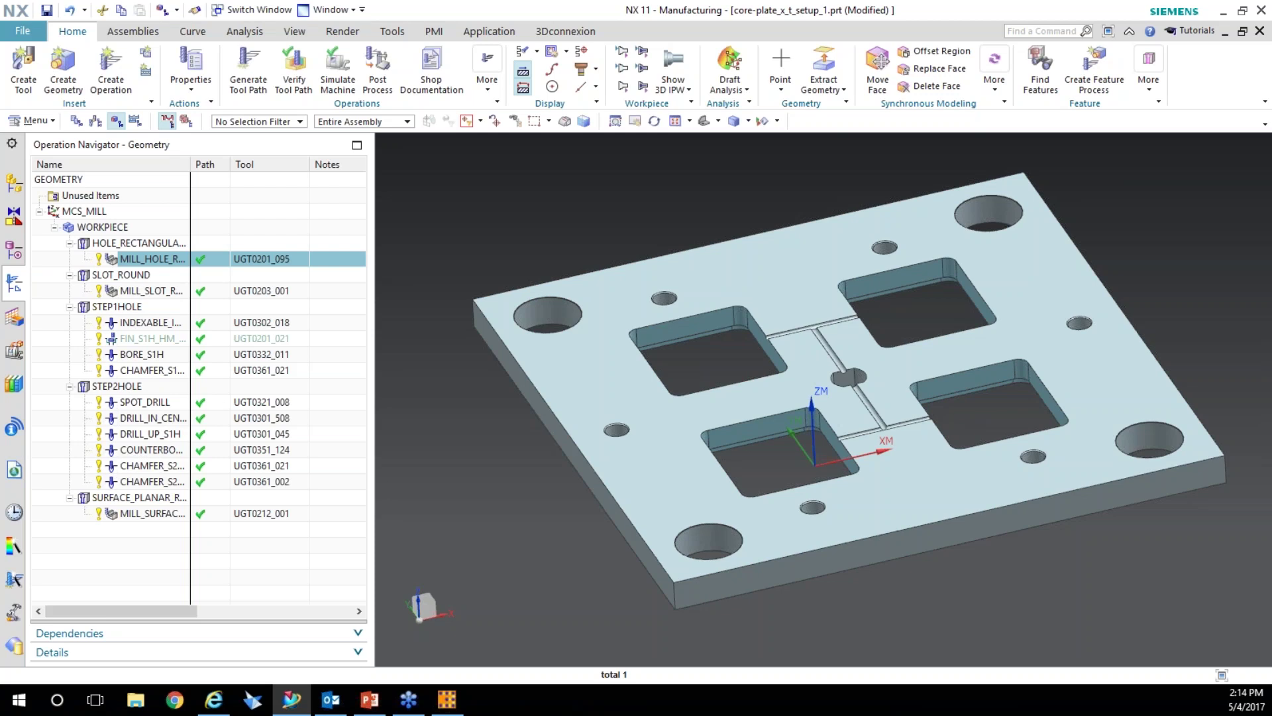
{"action": "left_click", "coordinate": [370, 699]}
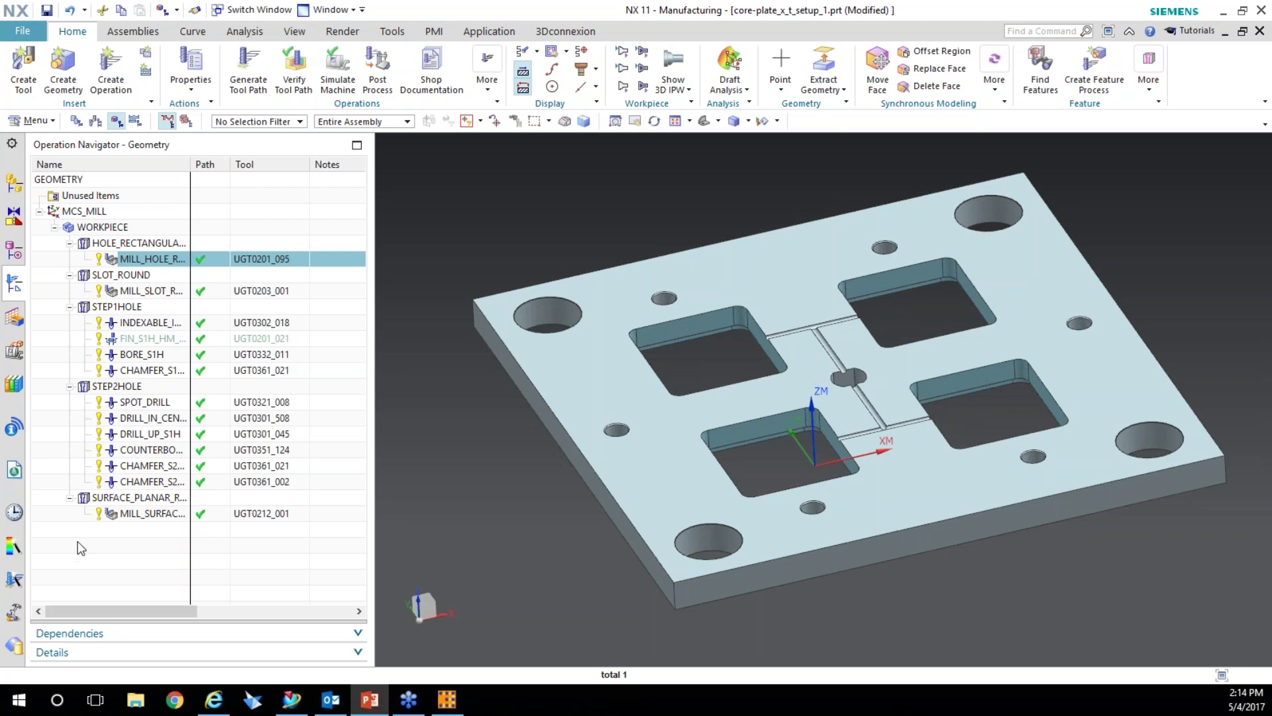